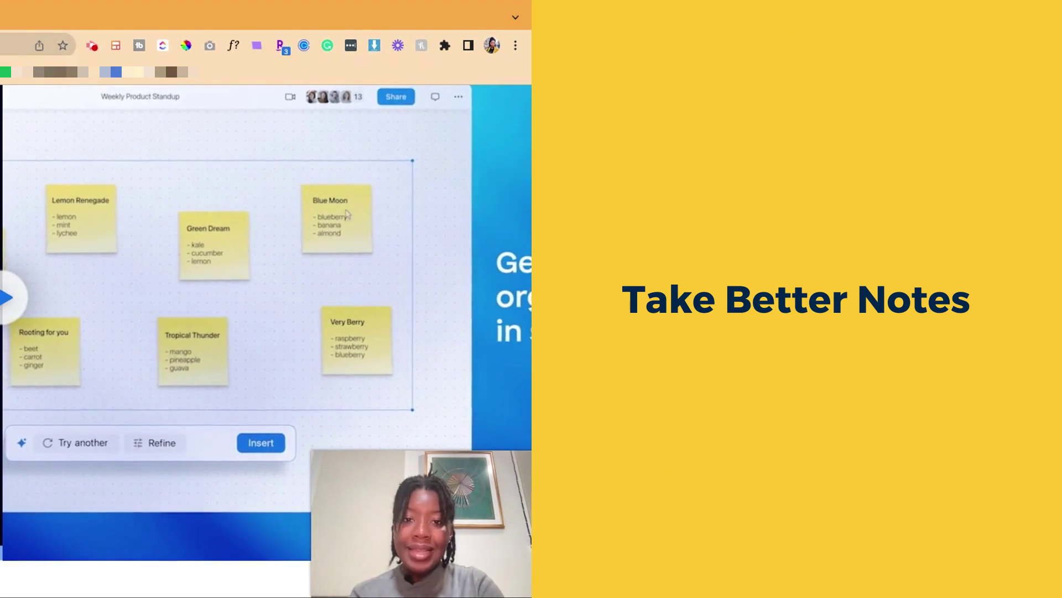
Scroll the AI assistant page down to the 'Boost how you collaborate' feature cards.
scroll(265, 332, "down", 5)
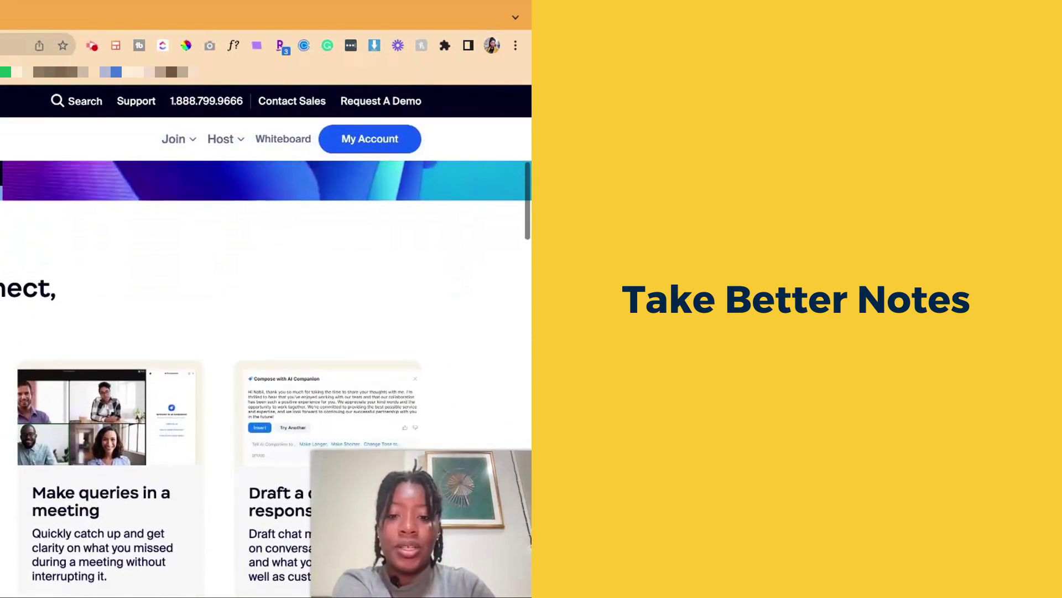
scroll(266, 387, "down", 1)
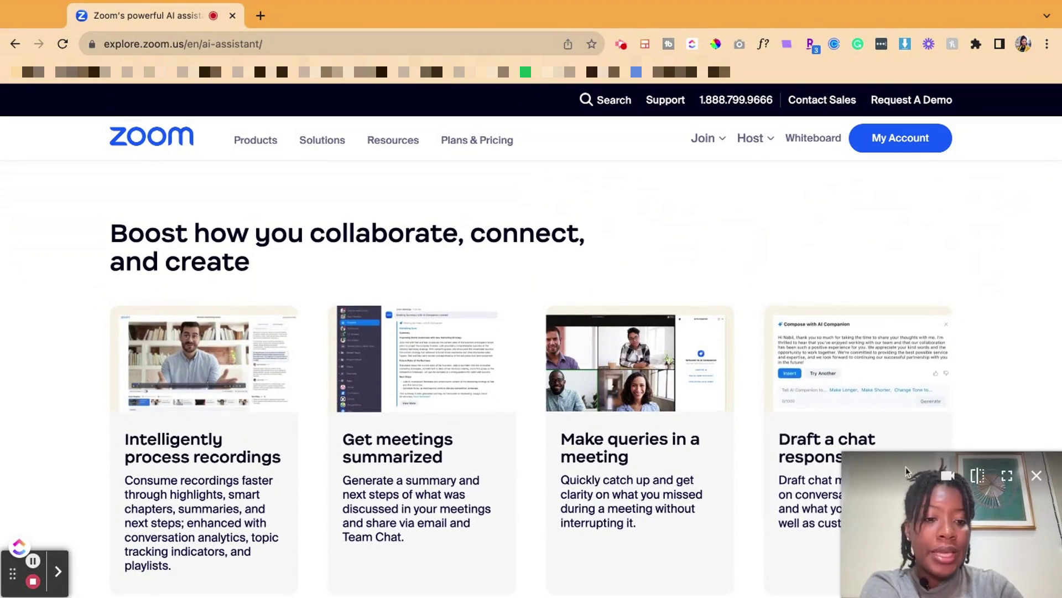
left_click_drag(1055, 521, 1055, 153)
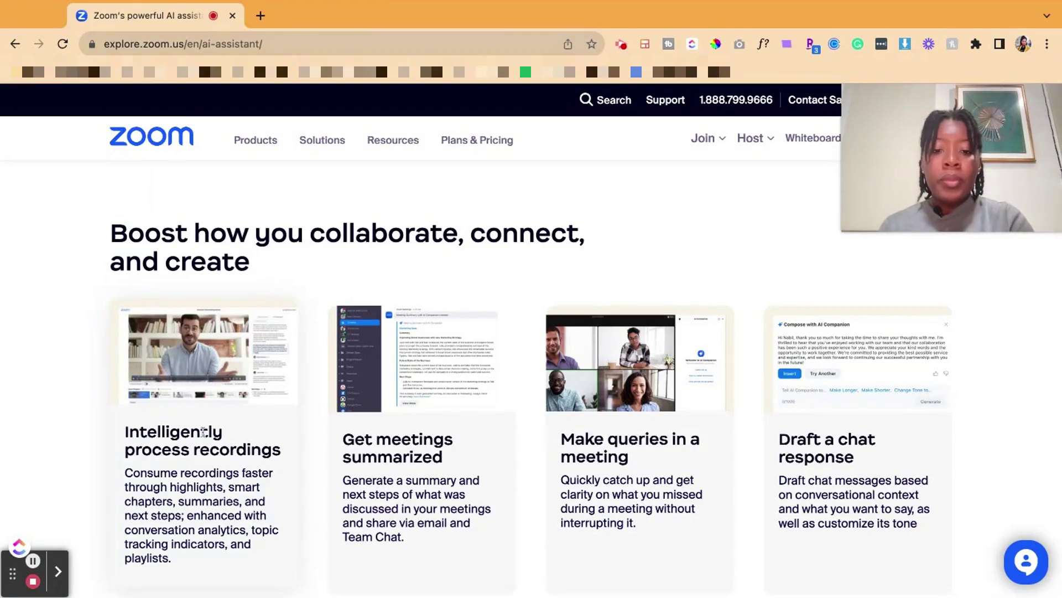
scroll(740, 427, "down", 3)
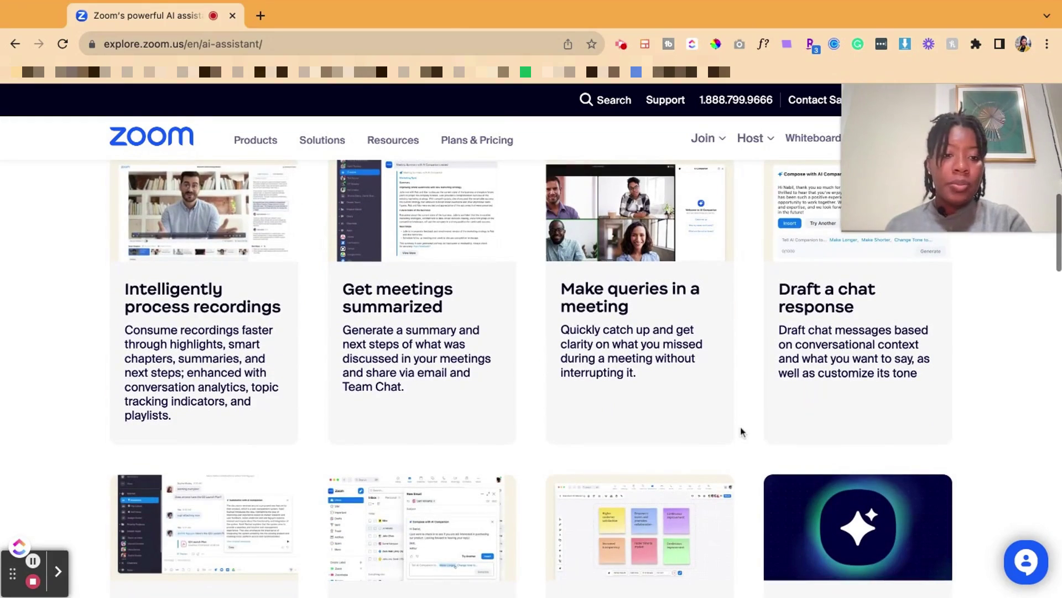
scroll(615, 406, "down", 3)
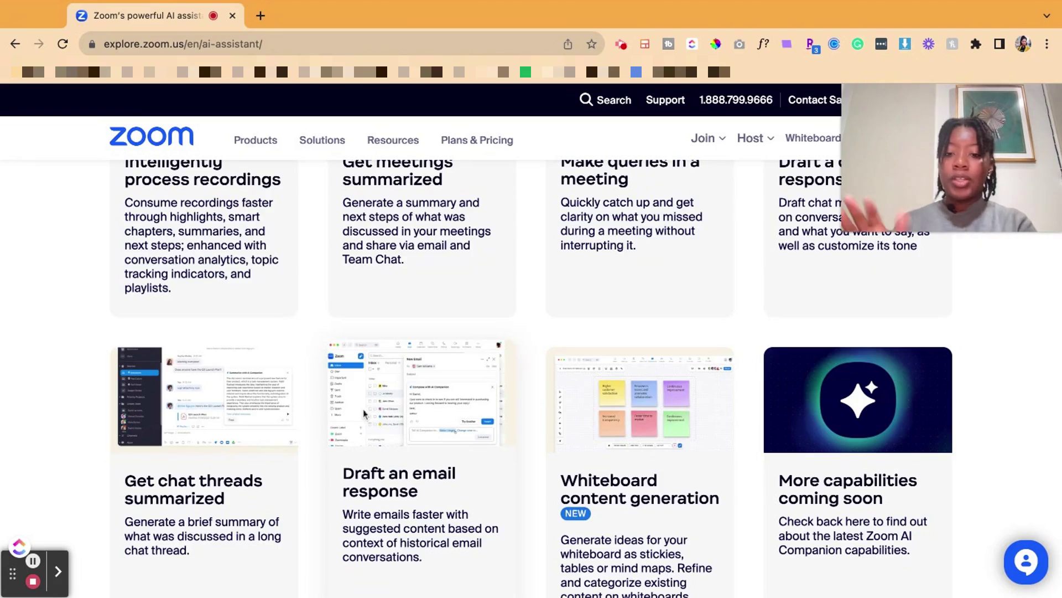
scroll(430, 424, "down", 3)
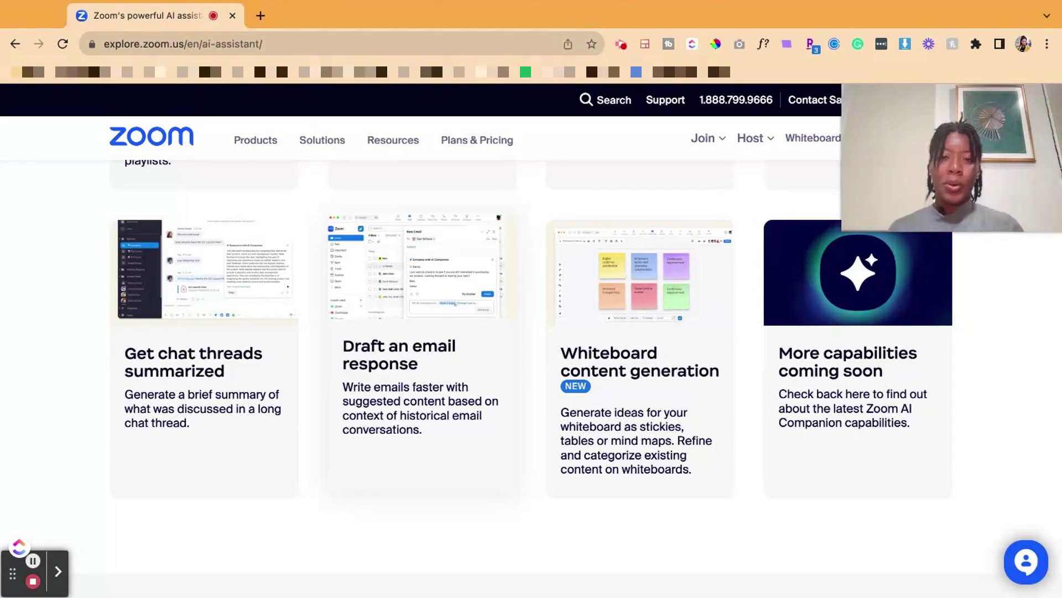
mouse_move(959, 100)
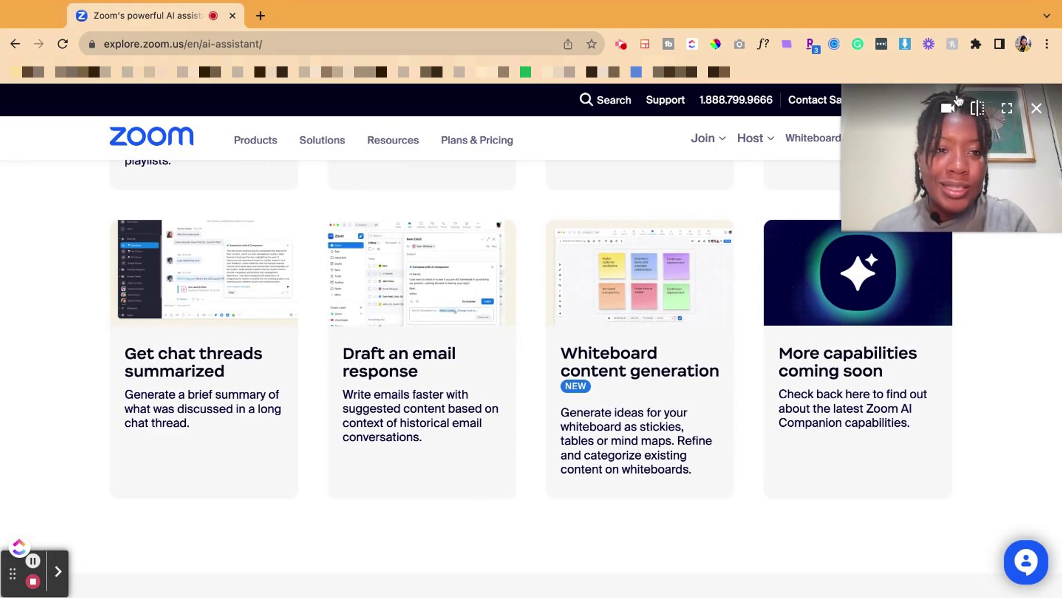
left_click(900, 98)
left_click(1014, 197)
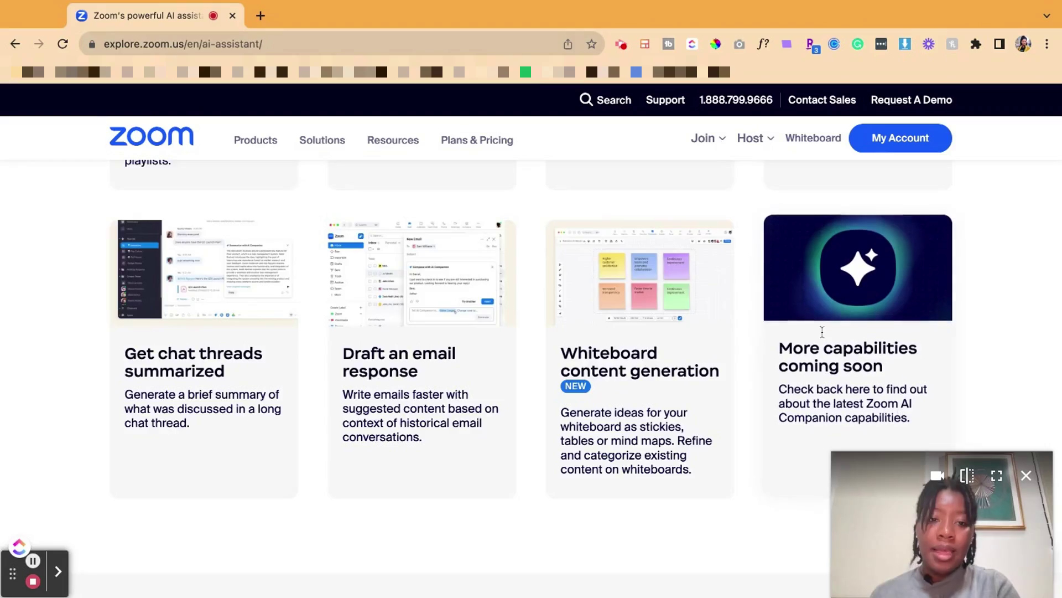
scroll(674, 302, "up", 15)
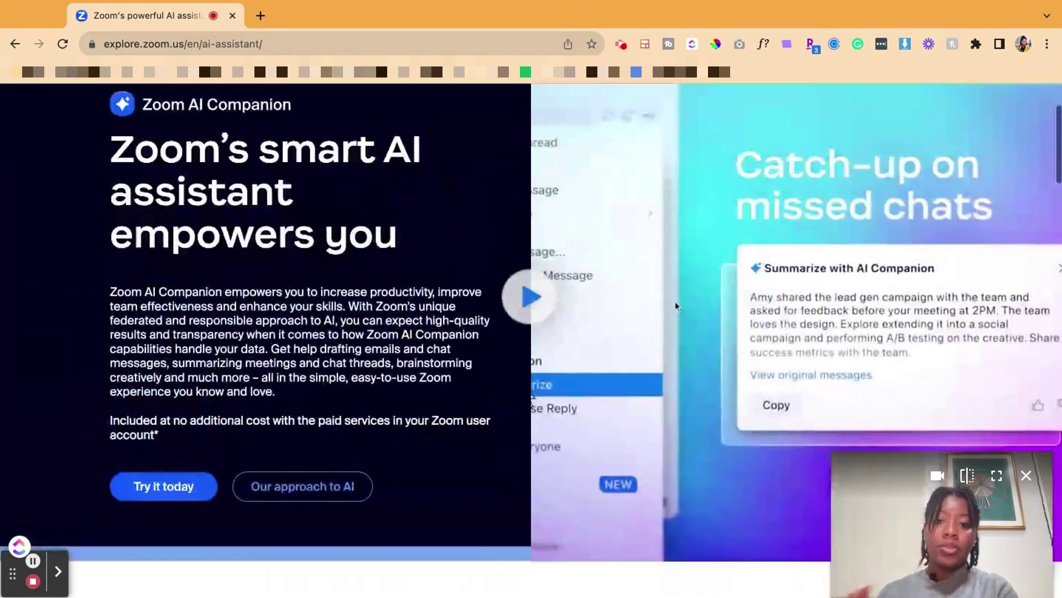
Return to the Zoom home page and bring up Plans & Pricing, listing the Basic through Enterprise plans.
scroll(343, 336, "up", 3)
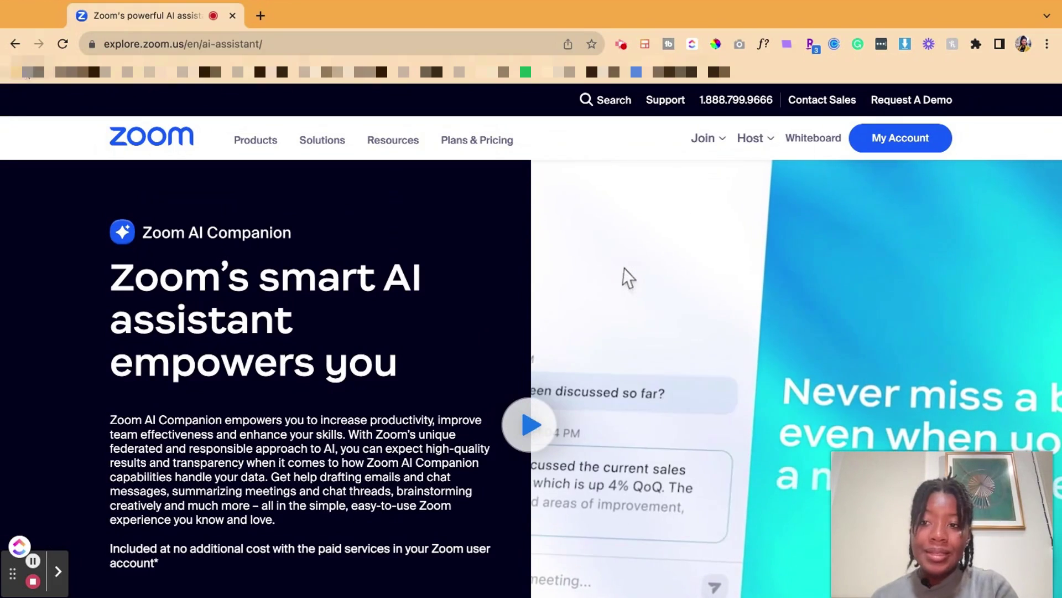
key("super+bracketleft")
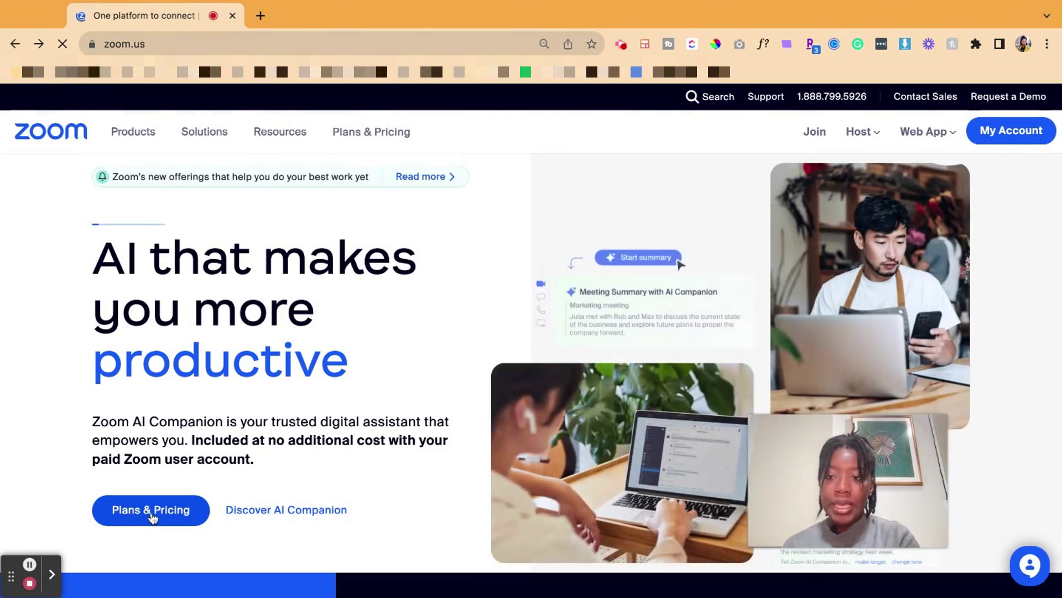
left_click(152, 514)
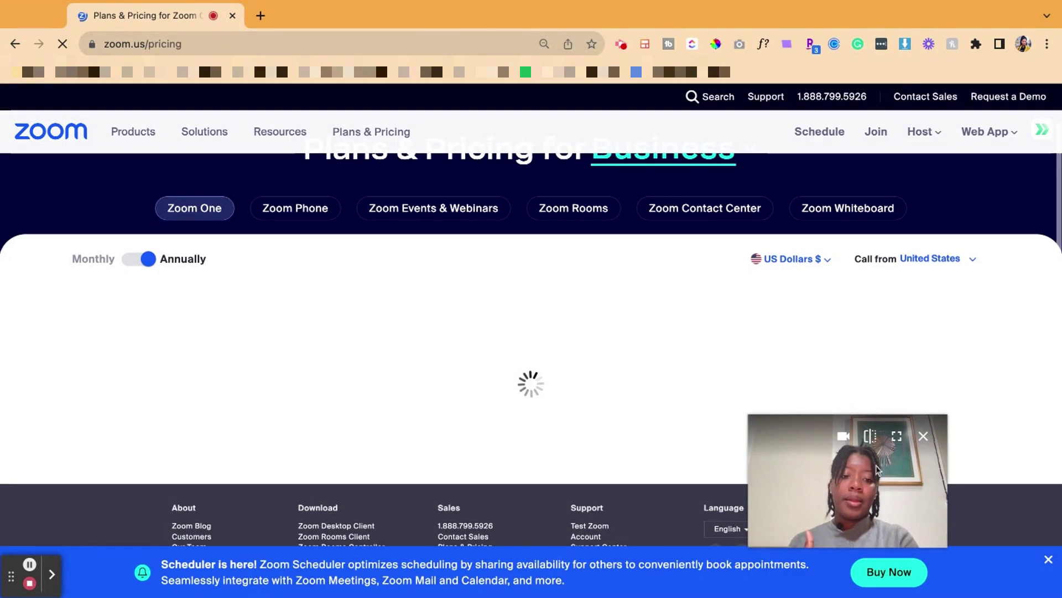
left_click_drag(920, 513, 1046, 253)
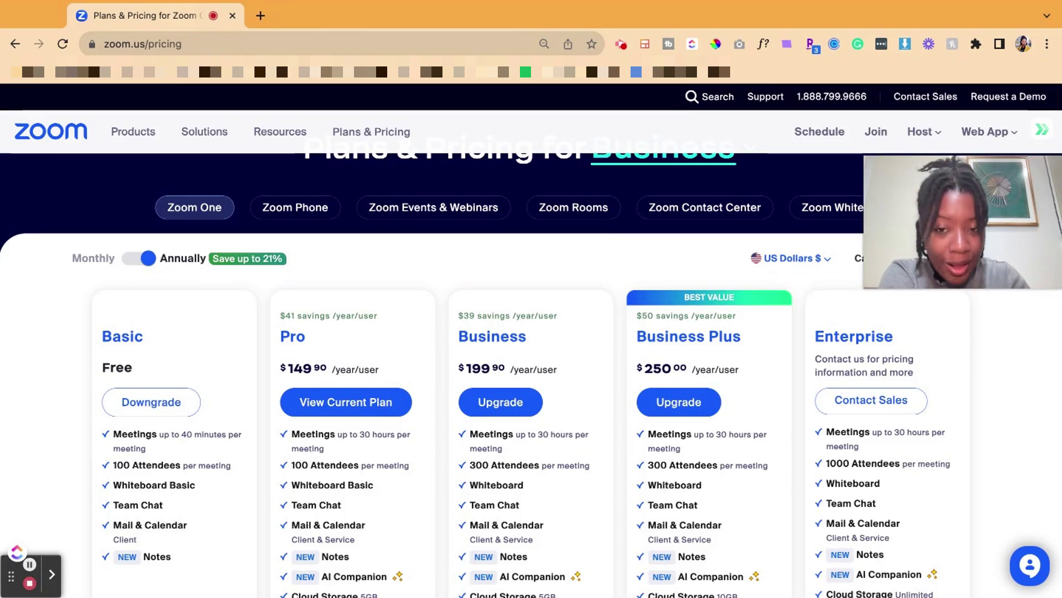
scroll(374, 406, "down", 3)
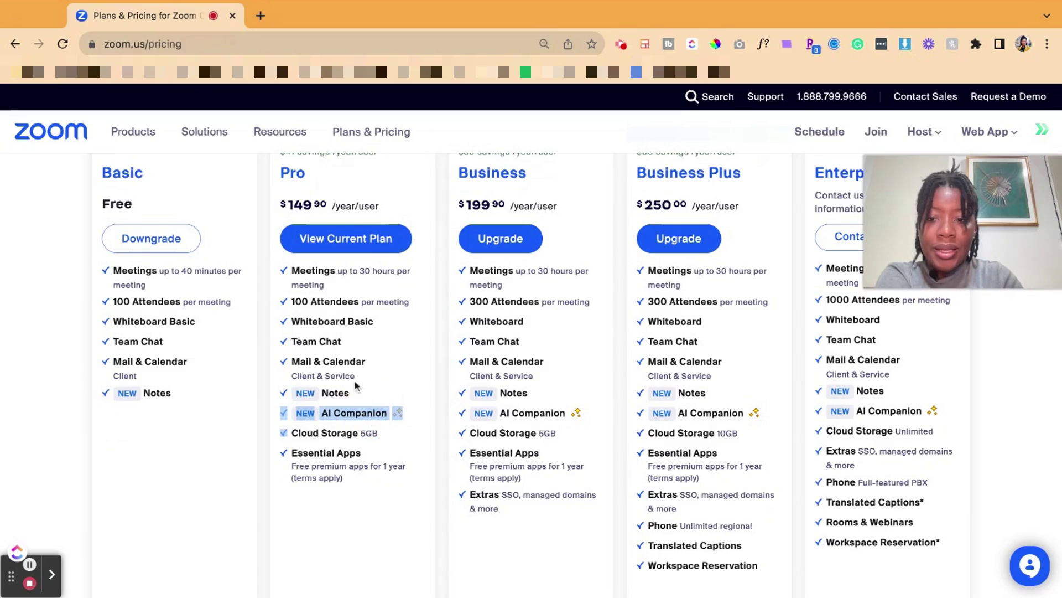
scroll(365, 391, "up", 2)
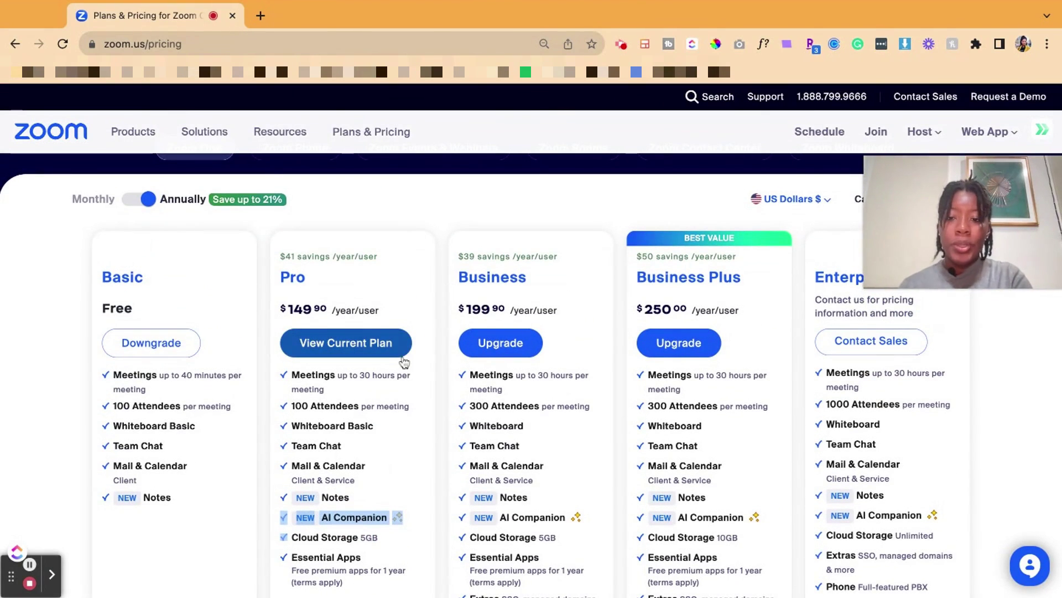
left_click(138, 200)
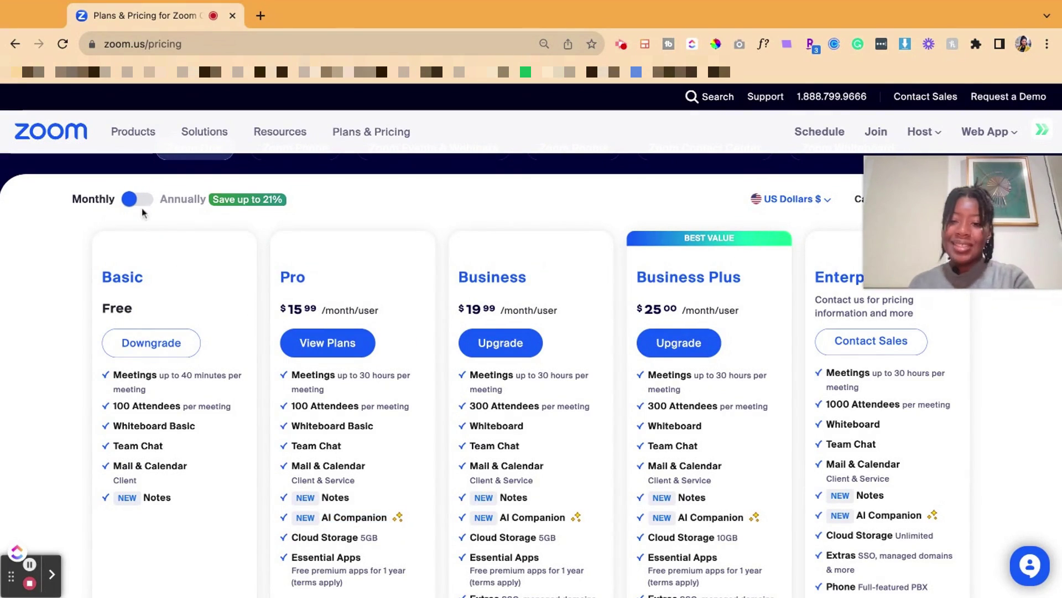
left_click(145, 204)
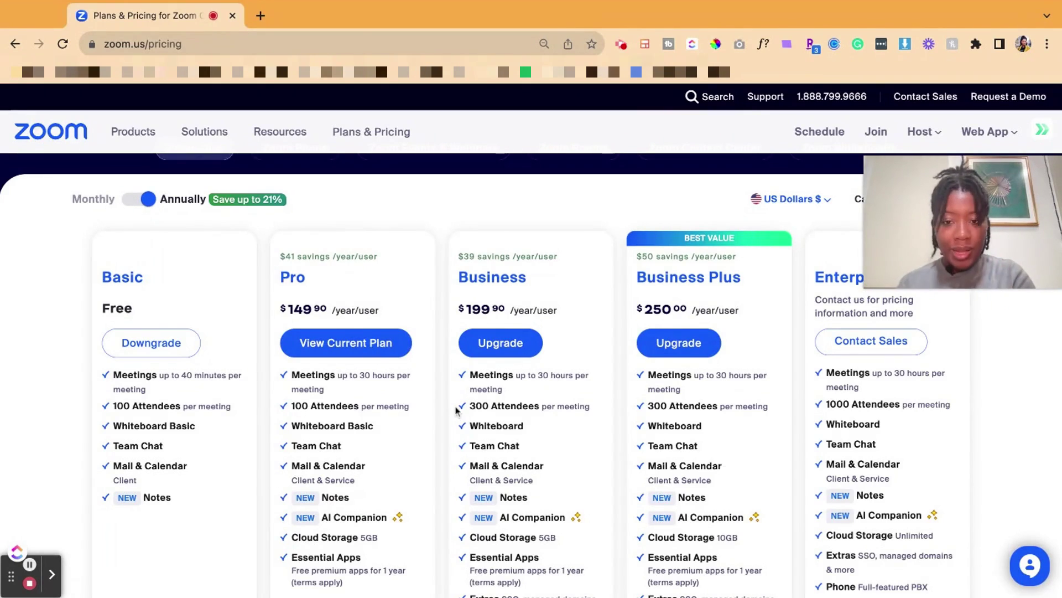
scroll(460, 411, "down", 1)
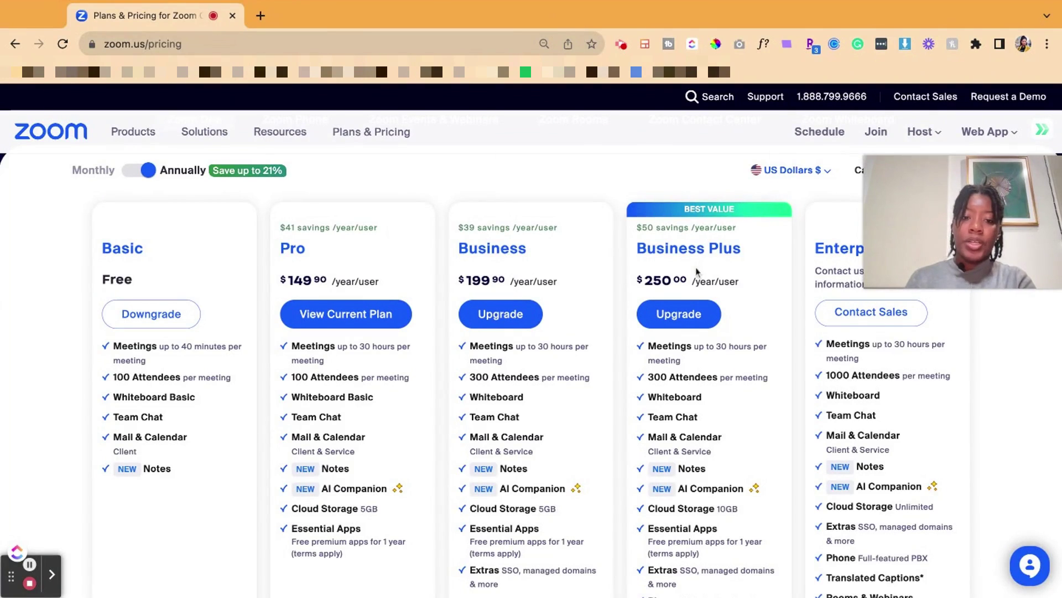
scroll(609, 452, "down", 1)
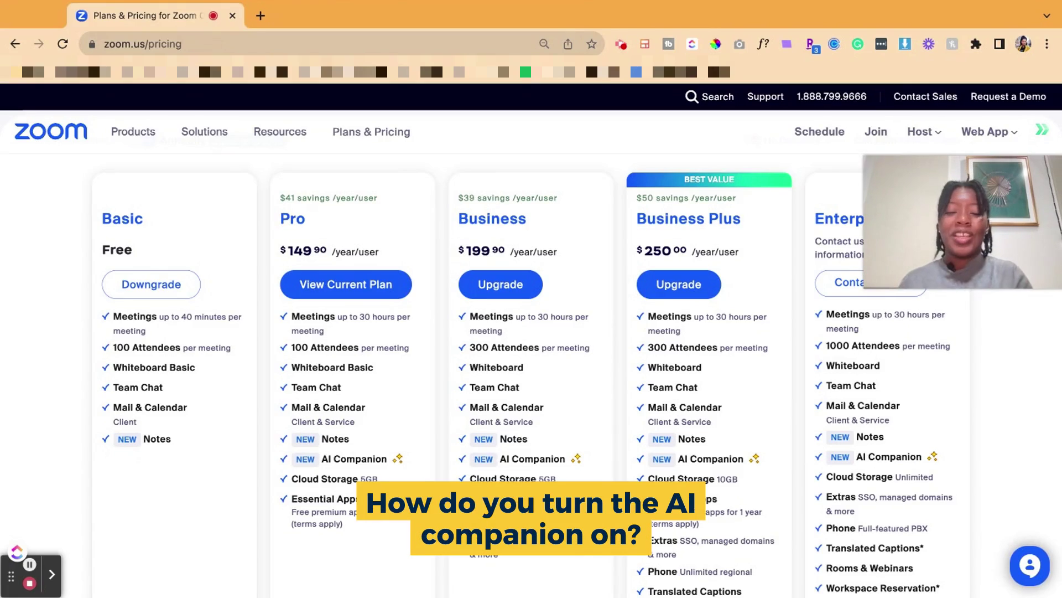
scroll(655, 339, "up", 3)
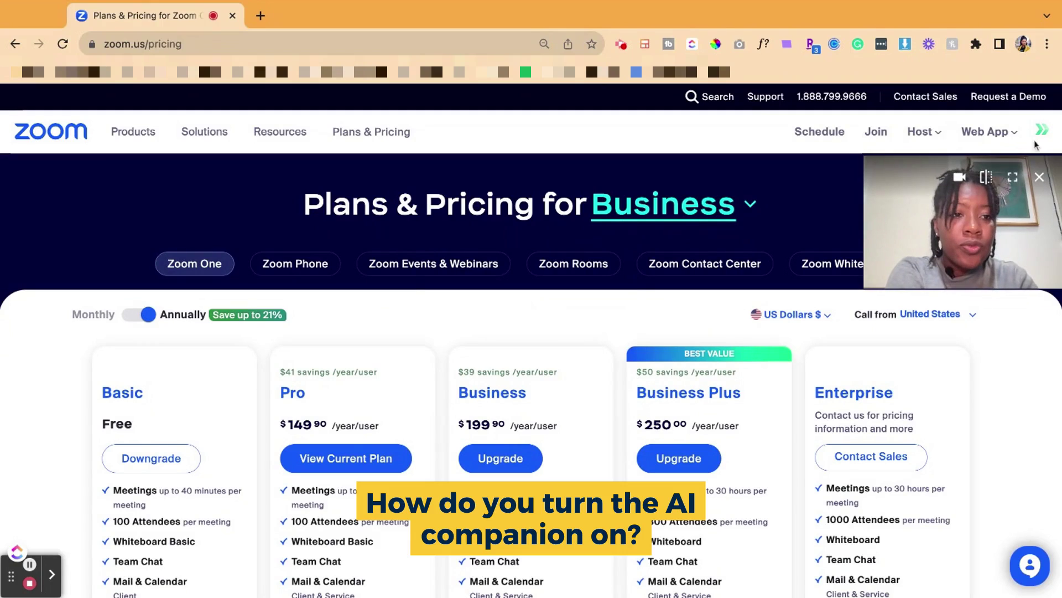
Visit the account profile page and bring up the account menu.
left_click_drag(974, 250, 974, 560)
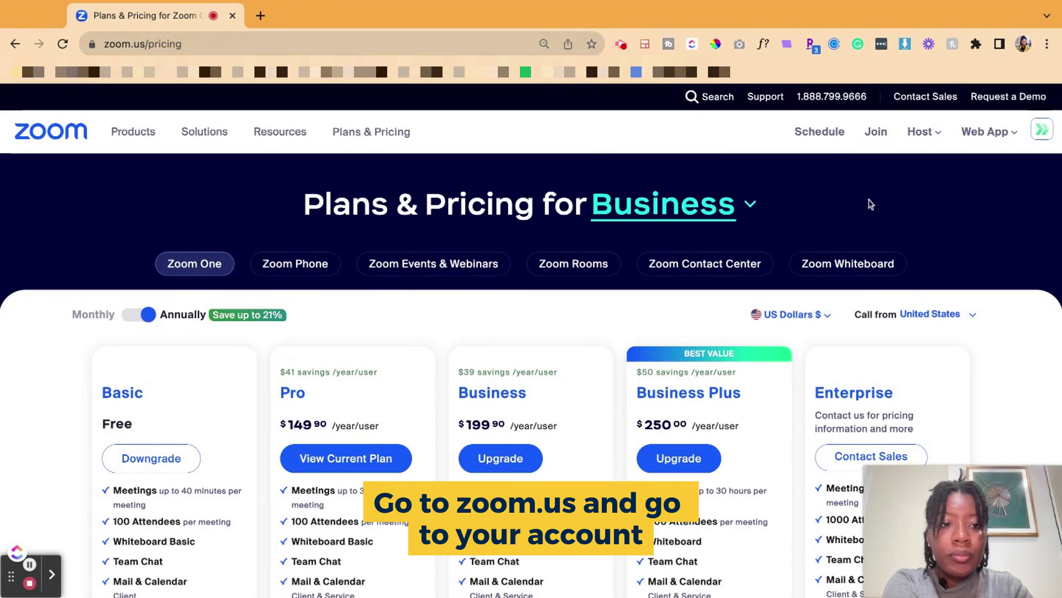
mouse_move(1034, 133)
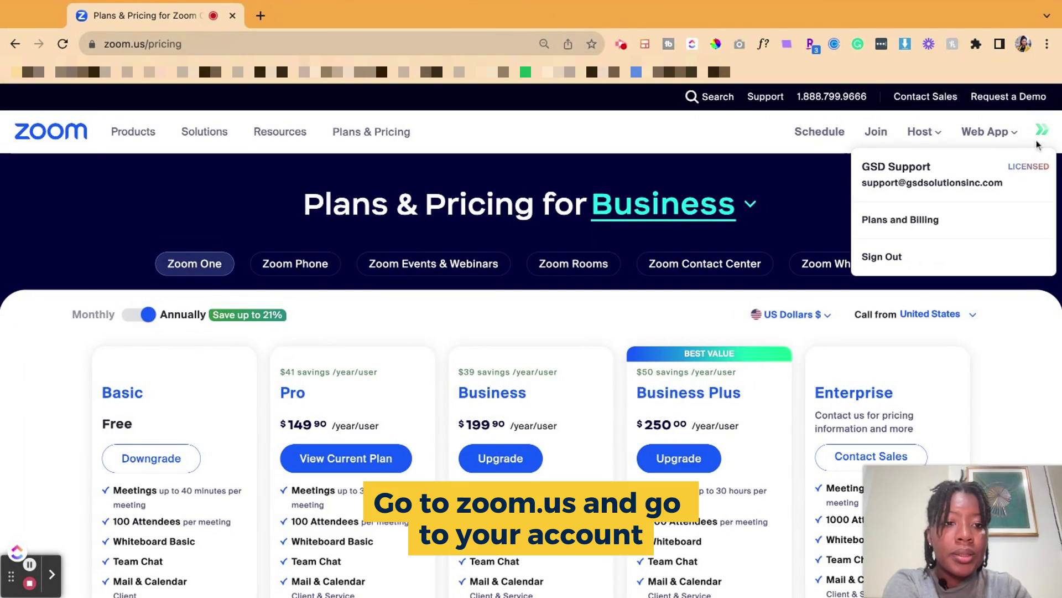
left_click(984, 181)
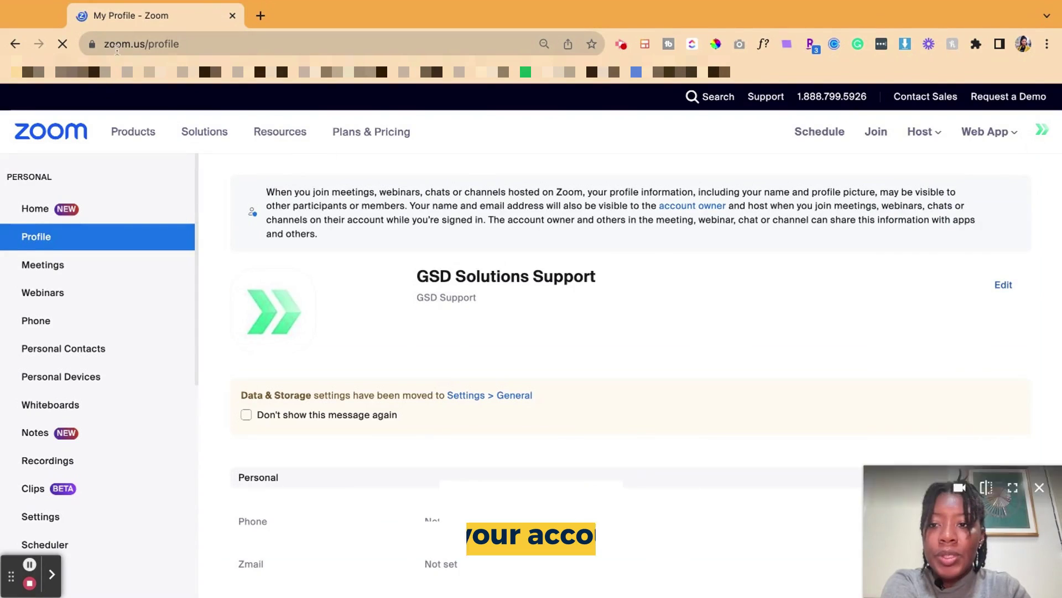
left_click(1046, 141)
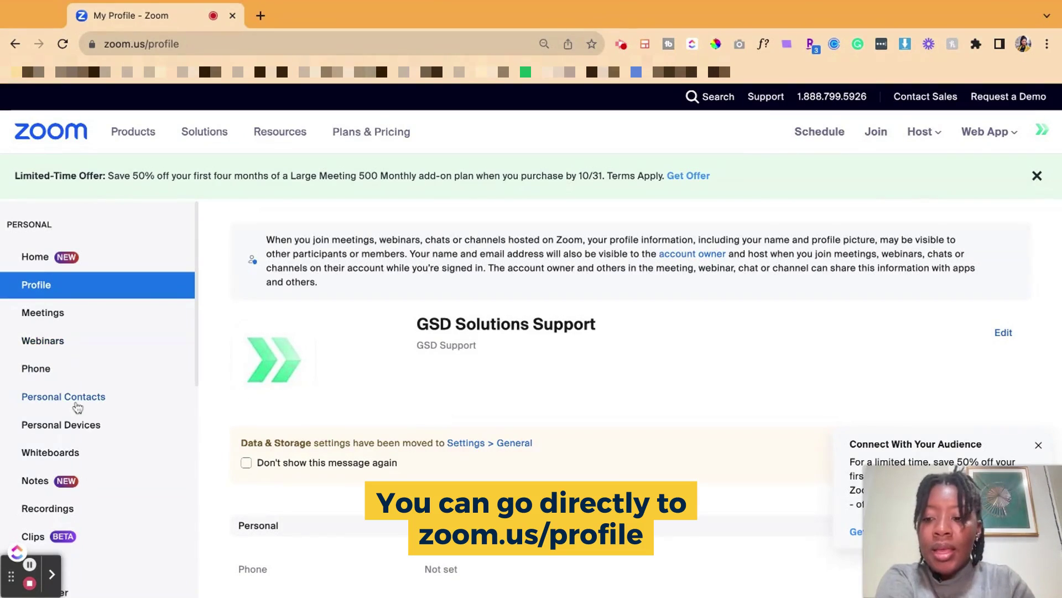
scroll(76, 406, "down", 3)
scroll(78, 408, "down", 4)
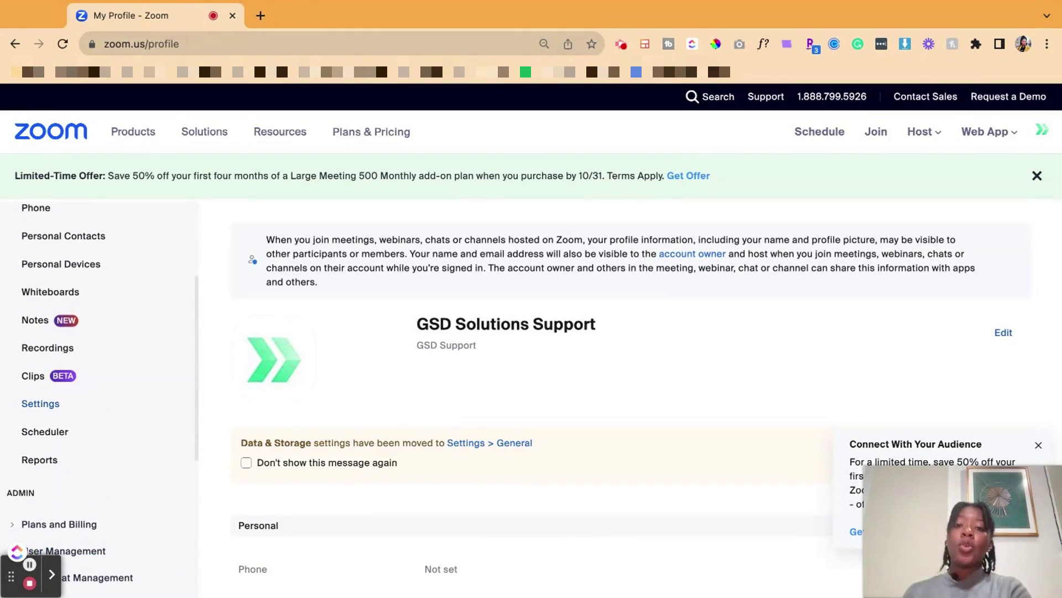
Review personal AI Companion settings, with Meeting Summary off and locked, then expand Account Management.
left_click(45, 407)
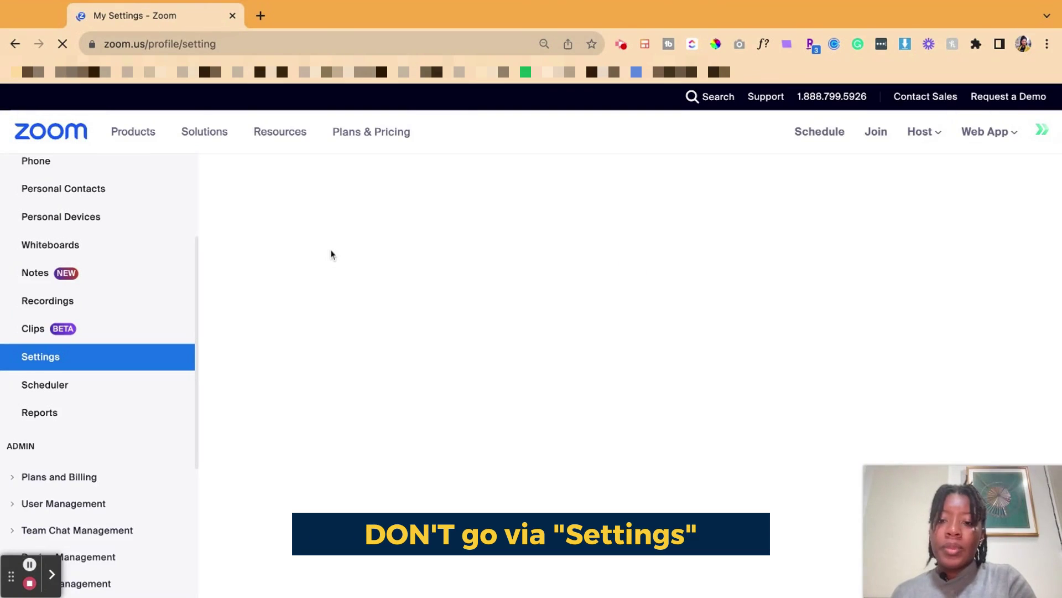
left_click(416, 285)
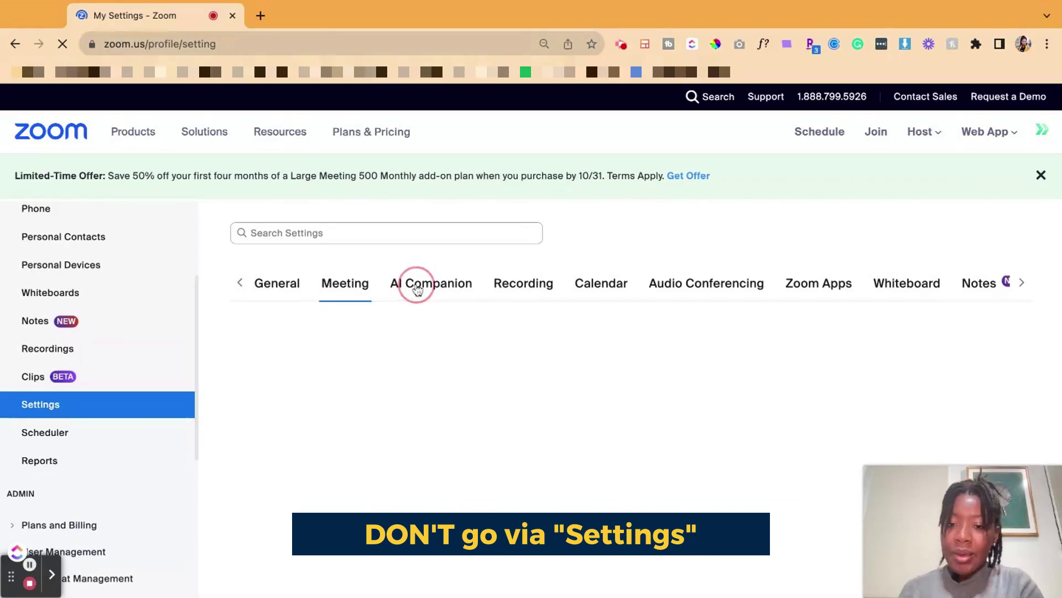
scroll(845, 394, "down", 3)
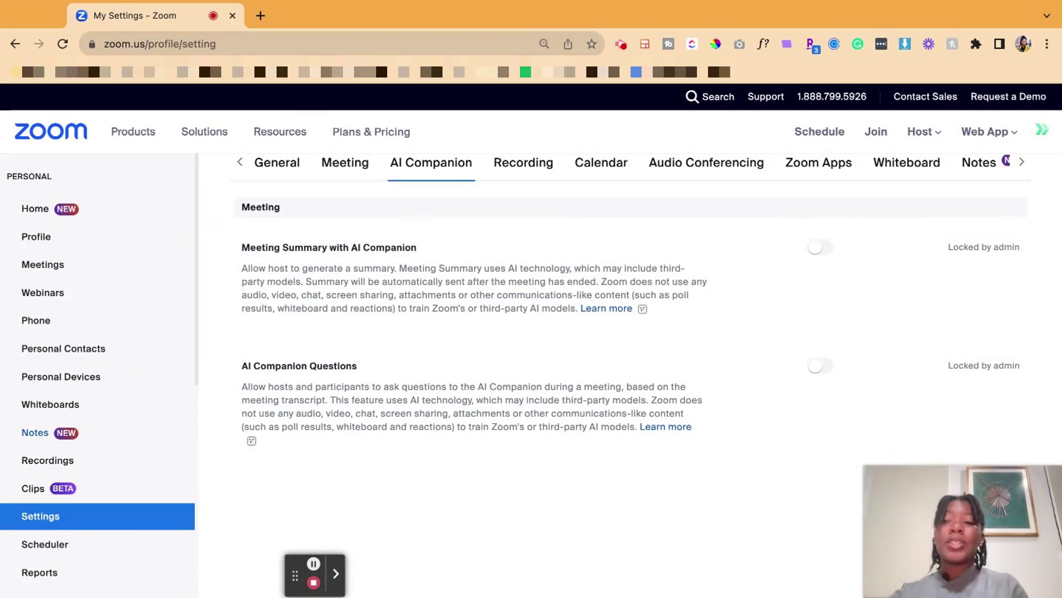
scroll(85, 454, "down", 5)
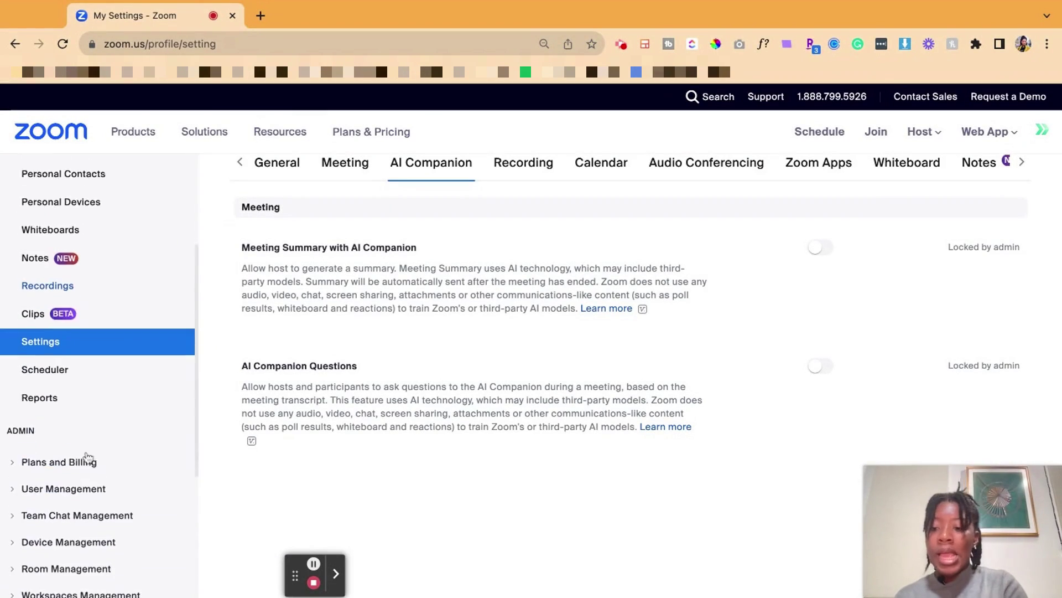
scroll(86, 459, "down", 4)
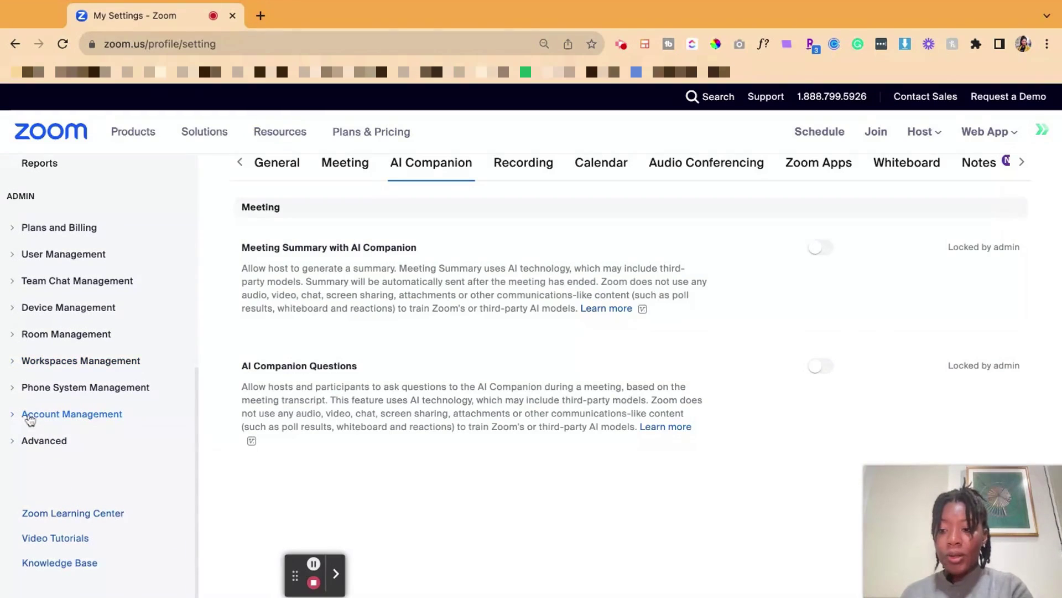
double_click(19, 195)
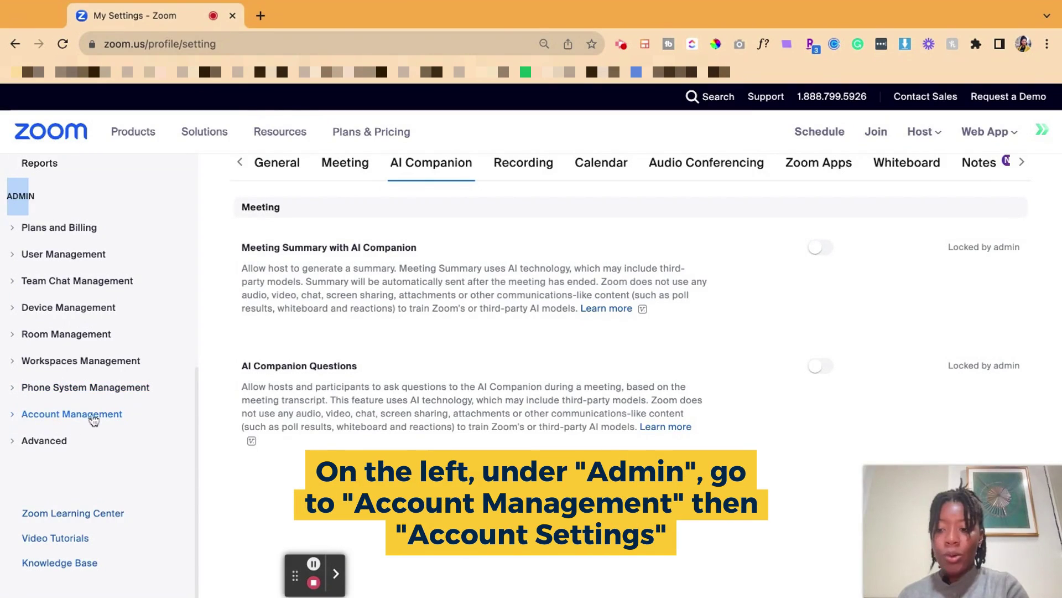
left_click(12, 419)
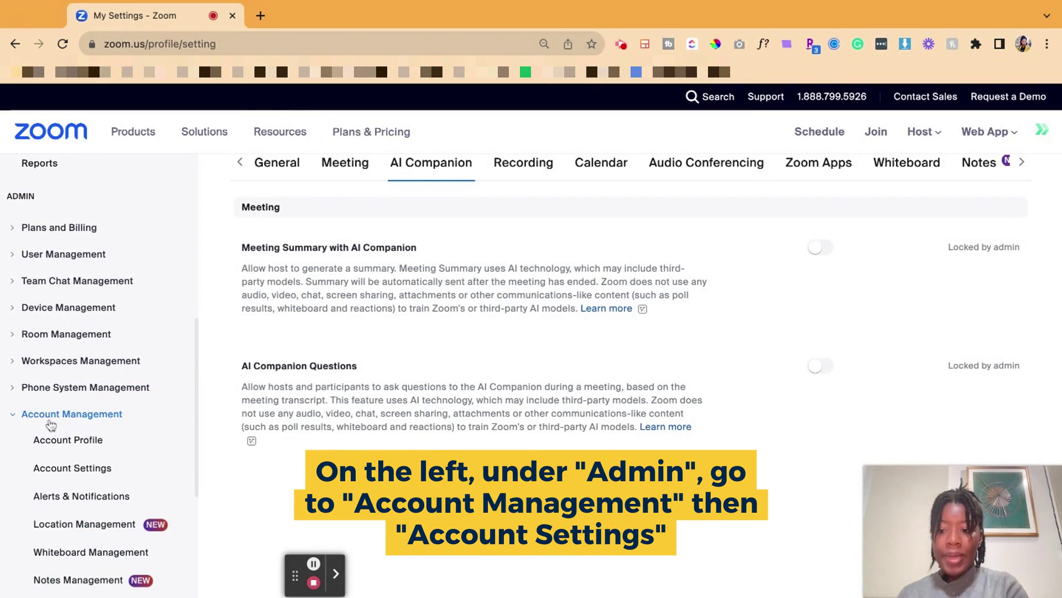
Go to Account Settings and browse its AI Companion tab.
left_click(61, 470)
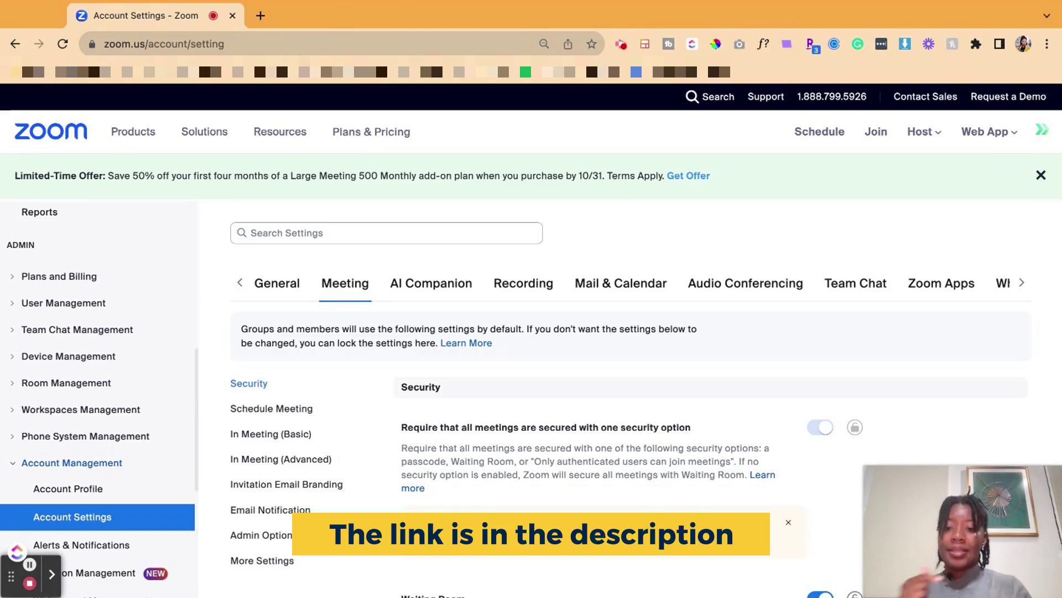
left_click(432, 291)
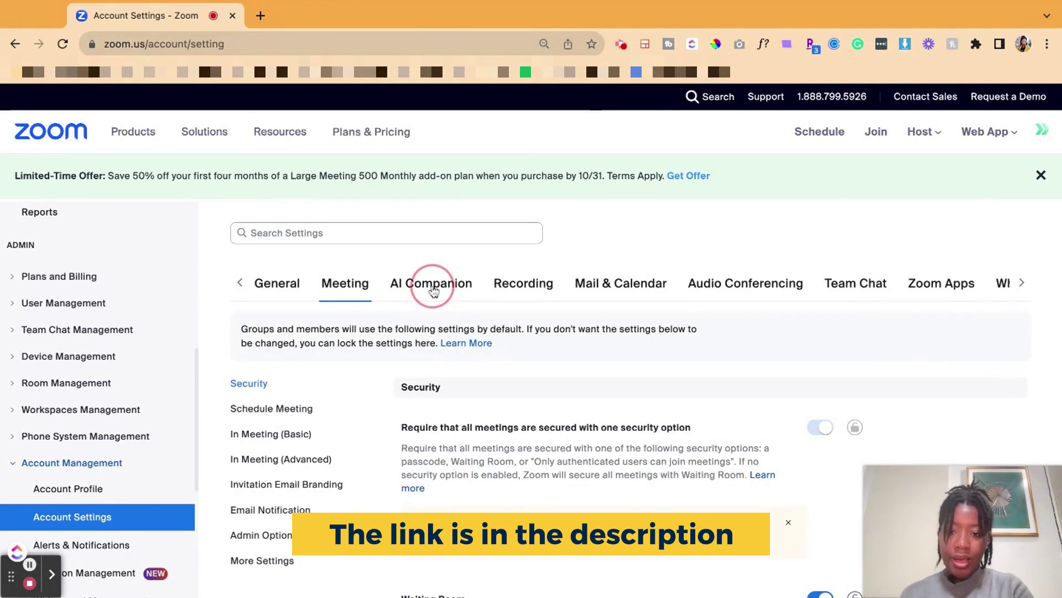
scroll(619, 431, "down", 3)
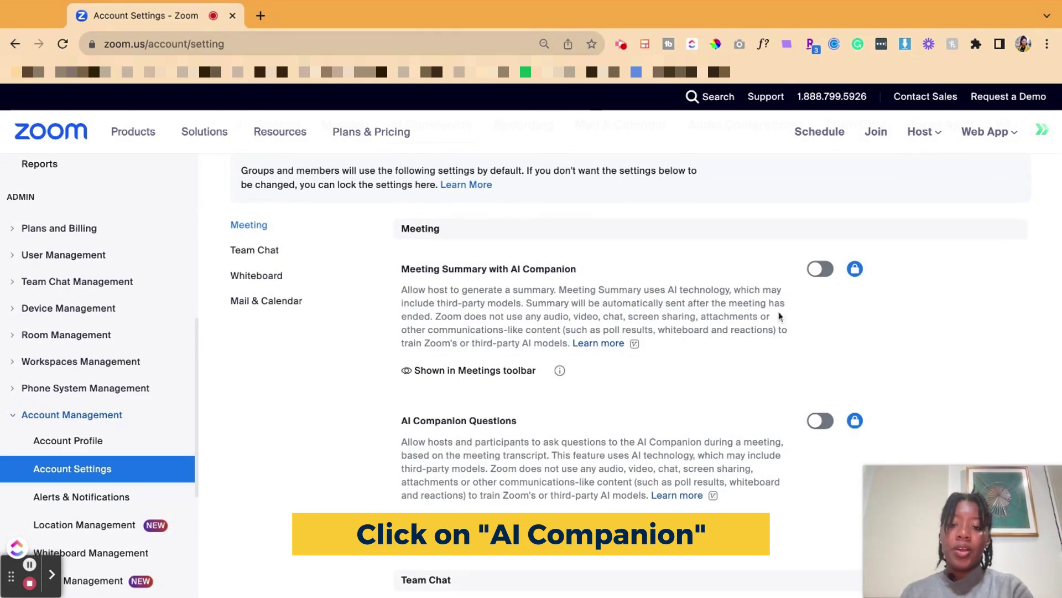
scroll(635, 330, "down", 7)
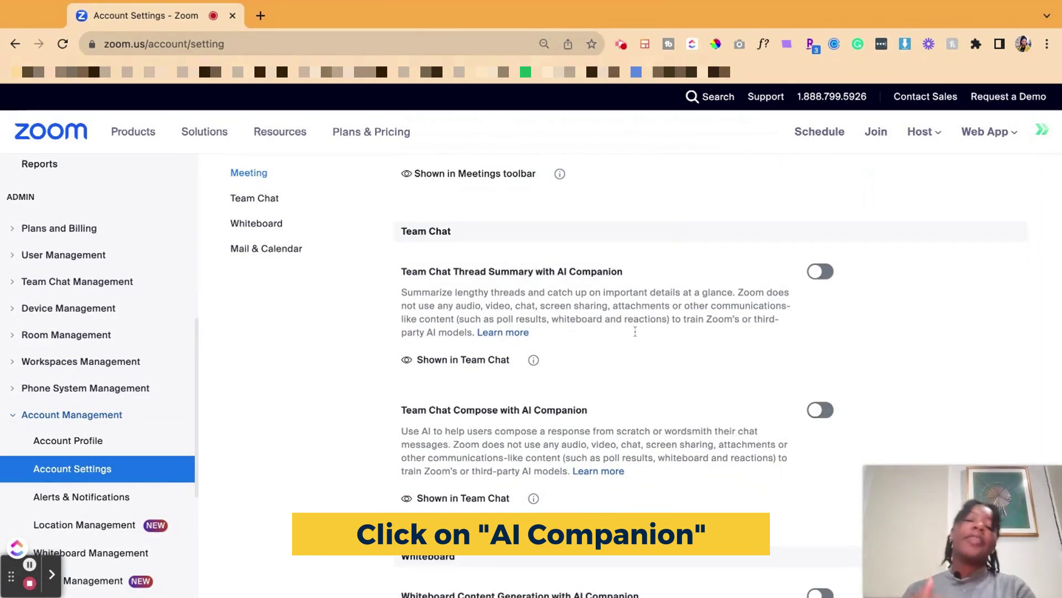
scroll(618, 332, "down", 2)
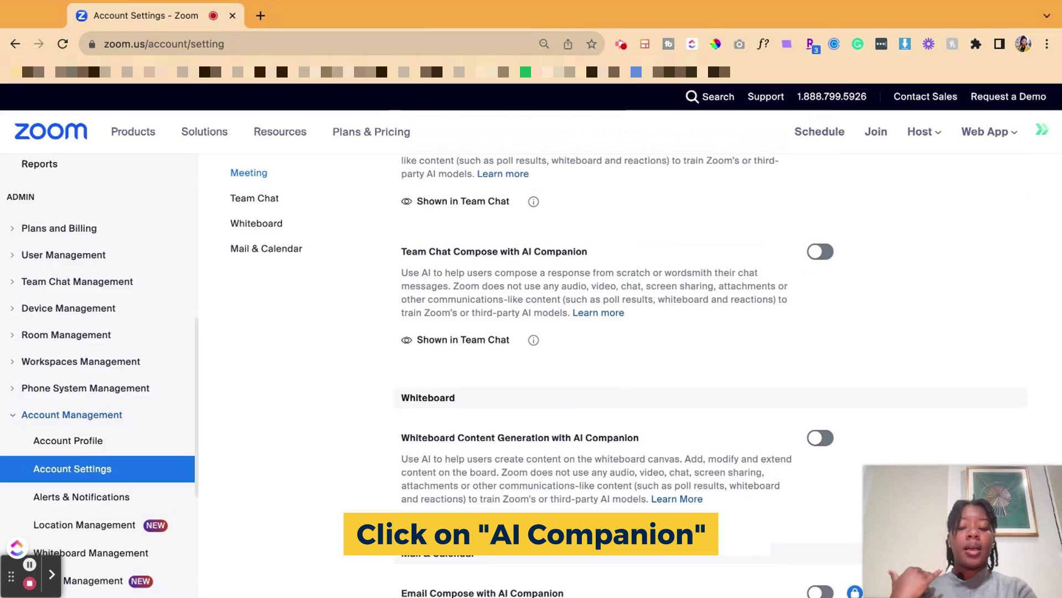
scroll(618, 332, "down", 3)
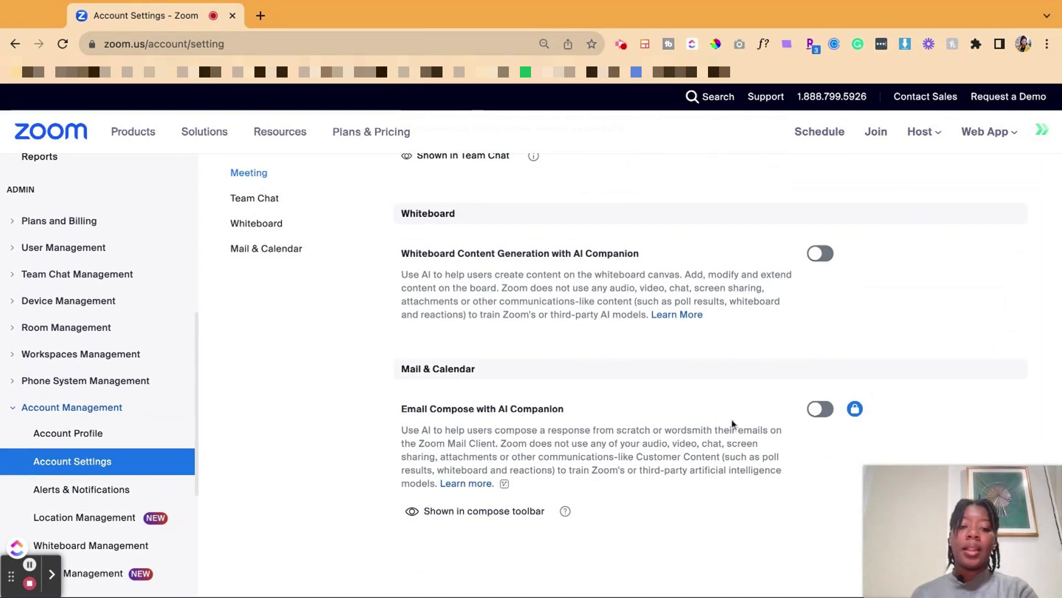
left_click_drag(403, 410, 581, 414)
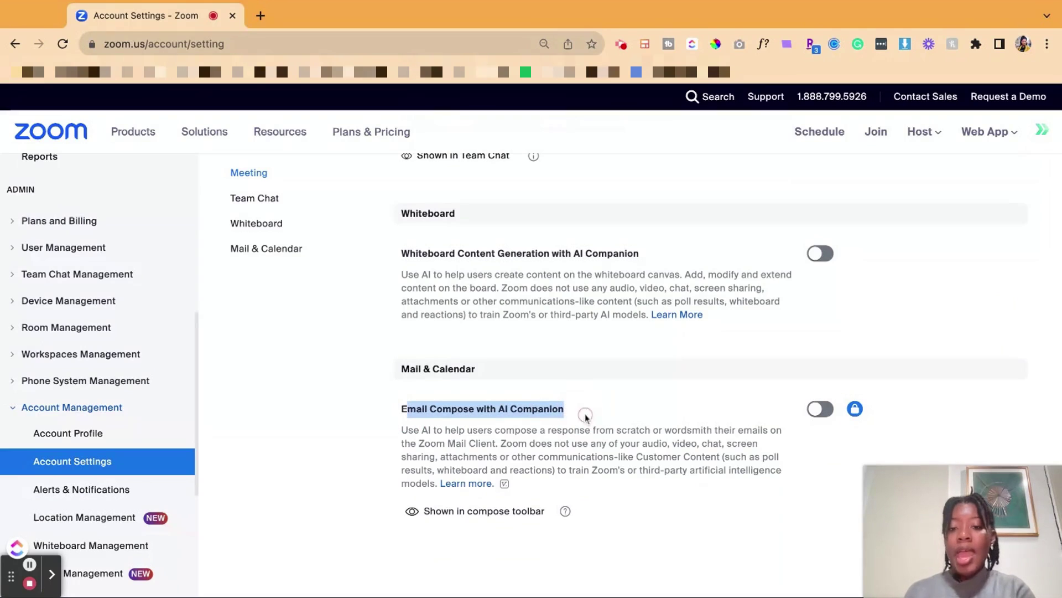
scroll(499, 242, "up", 4)
scroll(488, 319, "up", 10)
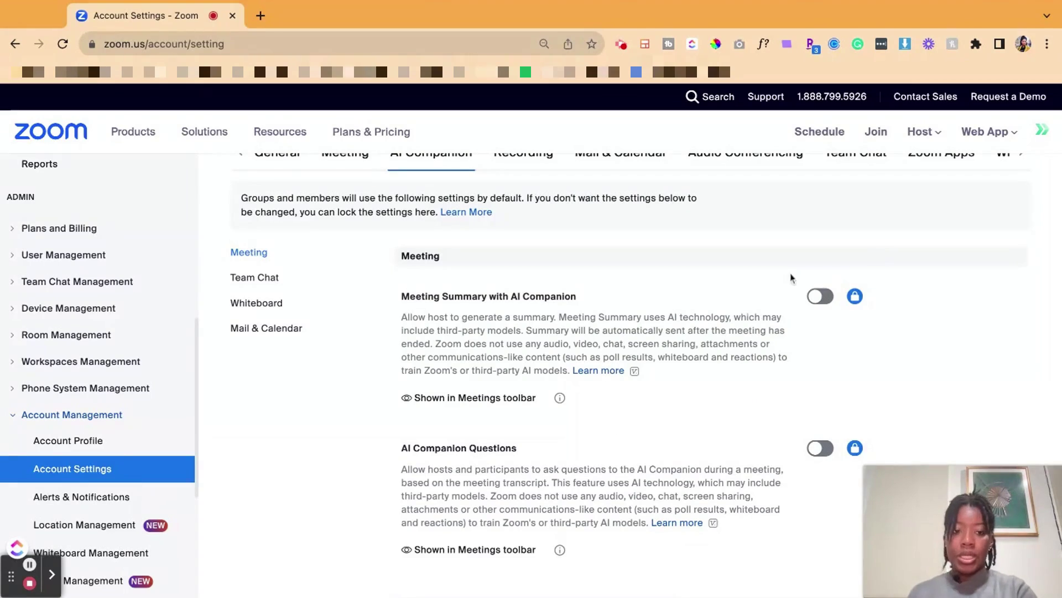
Switch on Meeting Summary with AI Companion account-wide and confirm with Enable.
left_click(820, 296)
left_click(627, 380)
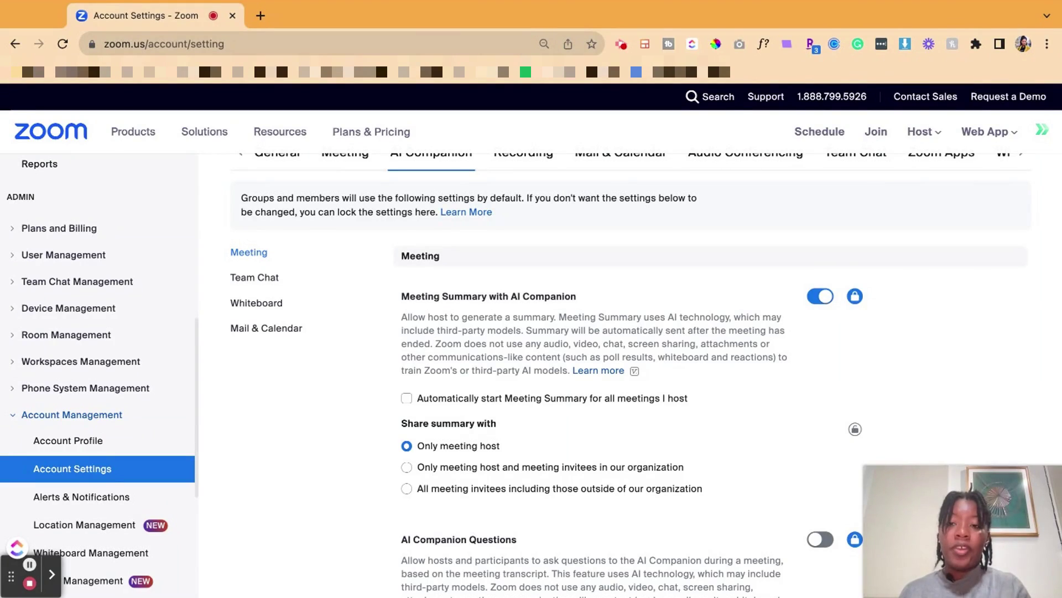
scroll(138, 303, "up", 5)
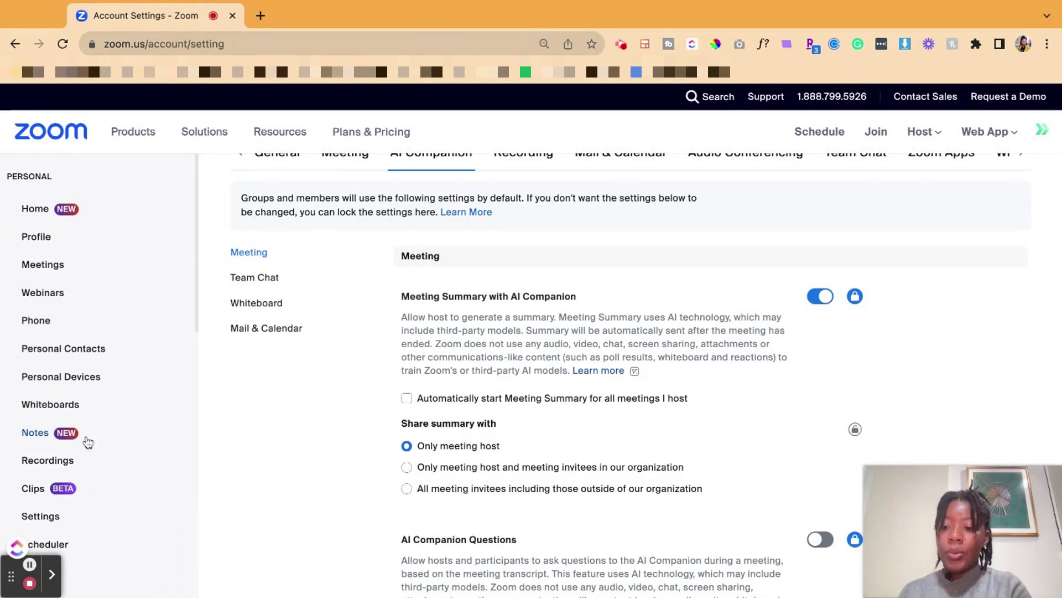
scroll(66, 451, "down", 2)
Check personal AI Companion settings, with Meeting Summary on but admin-locked, then expand Account Management.
left_click(45, 430)
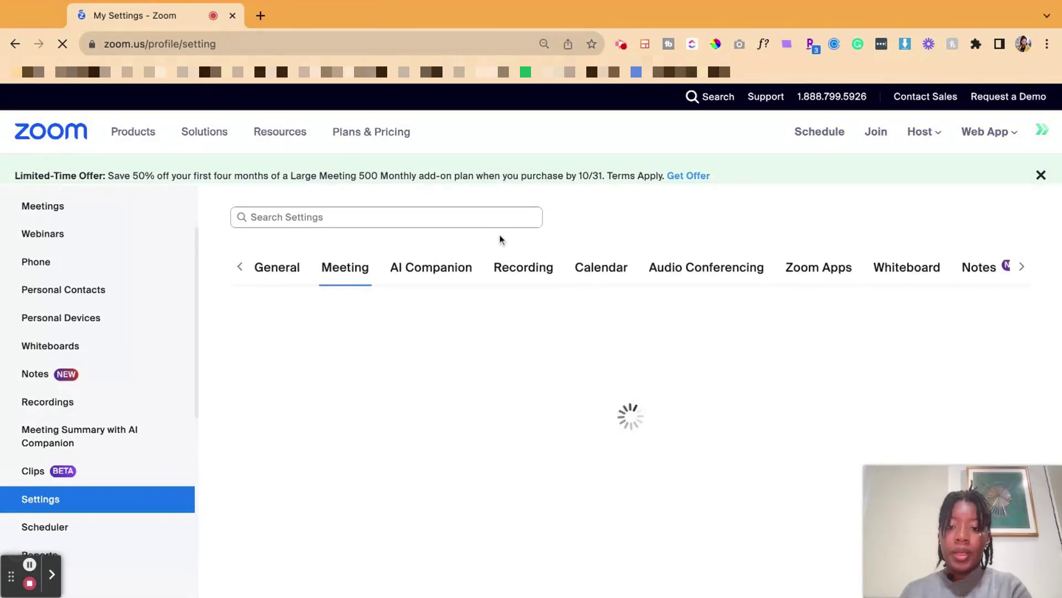
left_click(448, 287)
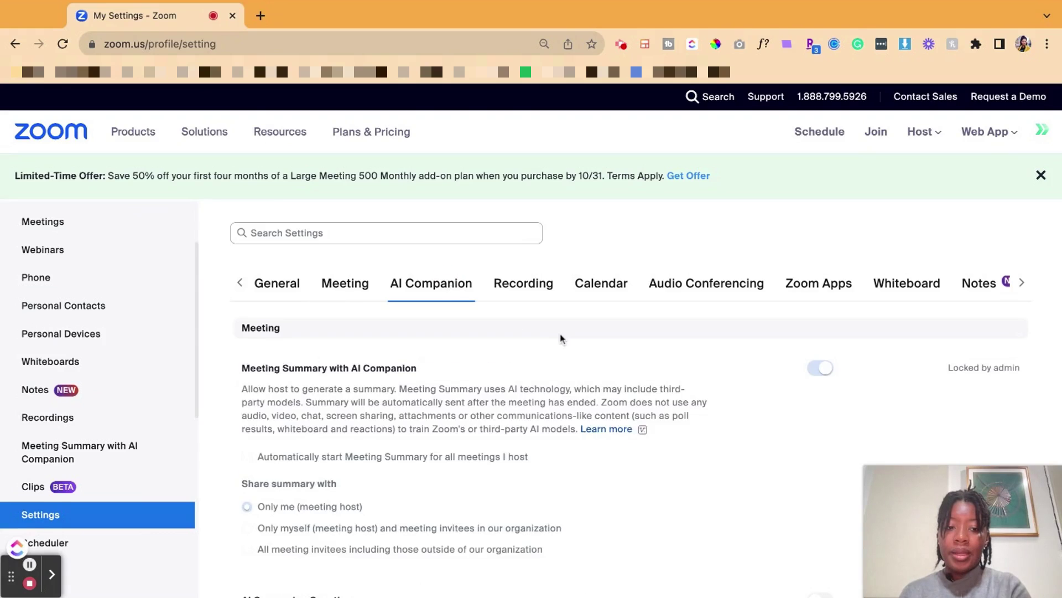
scroll(562, 304, "down", 5)
scroll(560, 338, "up", 2)
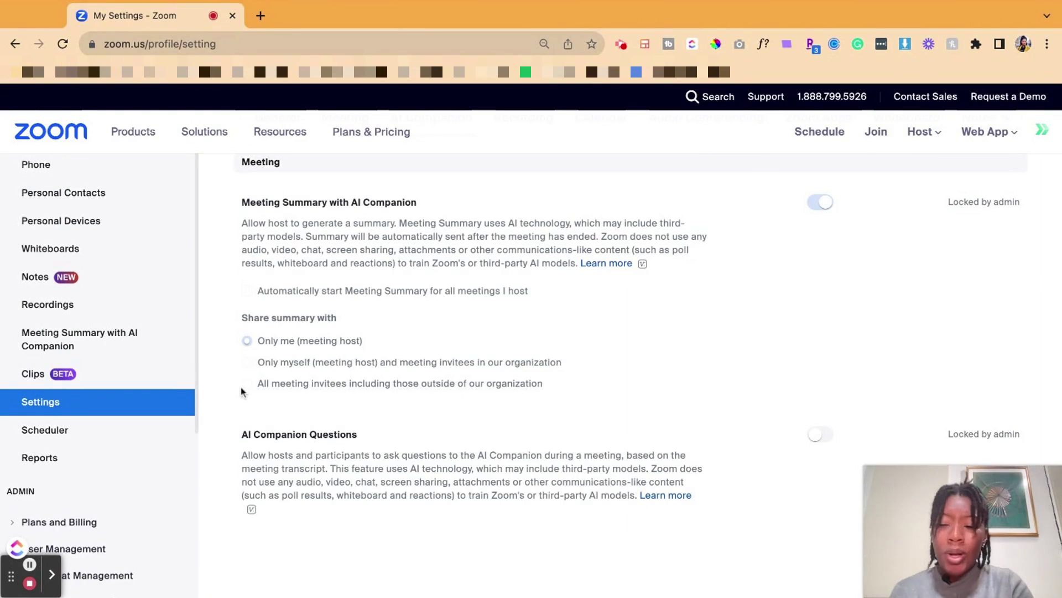
scroll(241, 387, "down", 4)
scroll(50, 370, "down", 3)
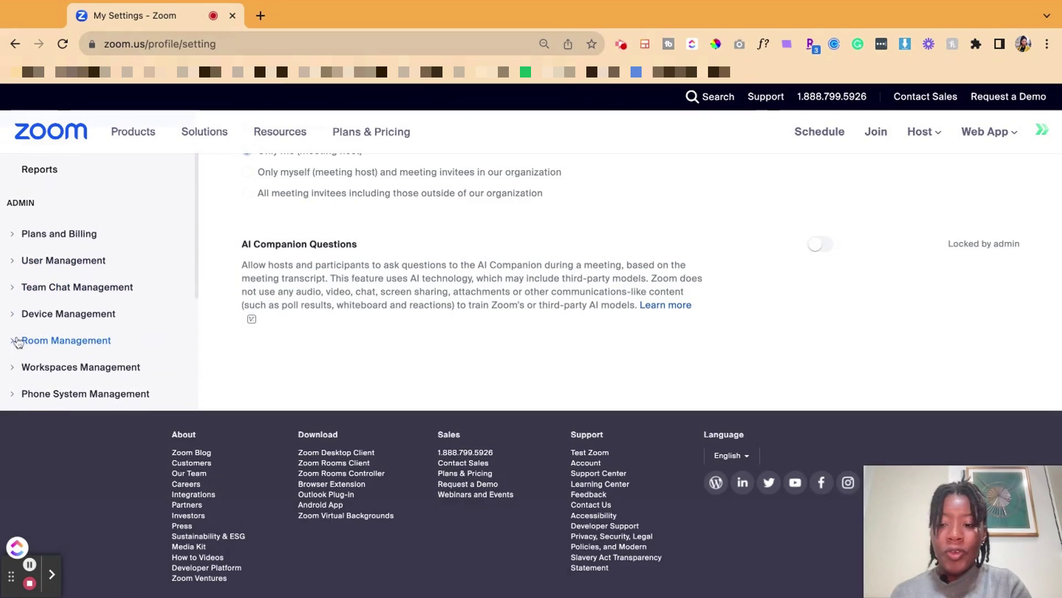
scroll(43, 293, "down", 2)
left_click(18, 328)
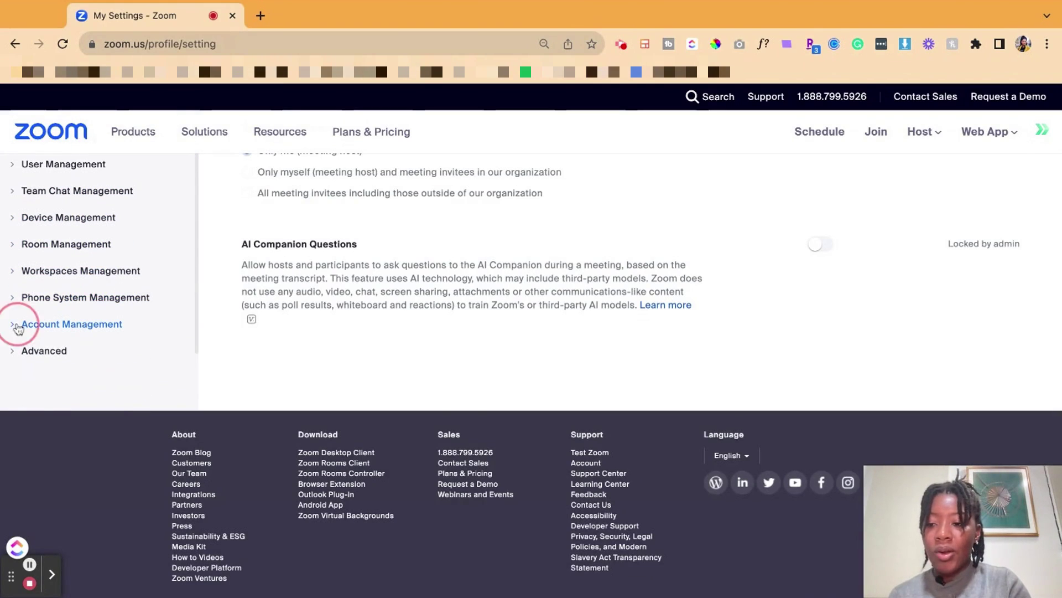
scroll(69, 351, "down", 1)
In Account Settings' AI Companion tab, unlock Meeting Summary with AI Companion and confirm Unlock.
left_click(90, 338)
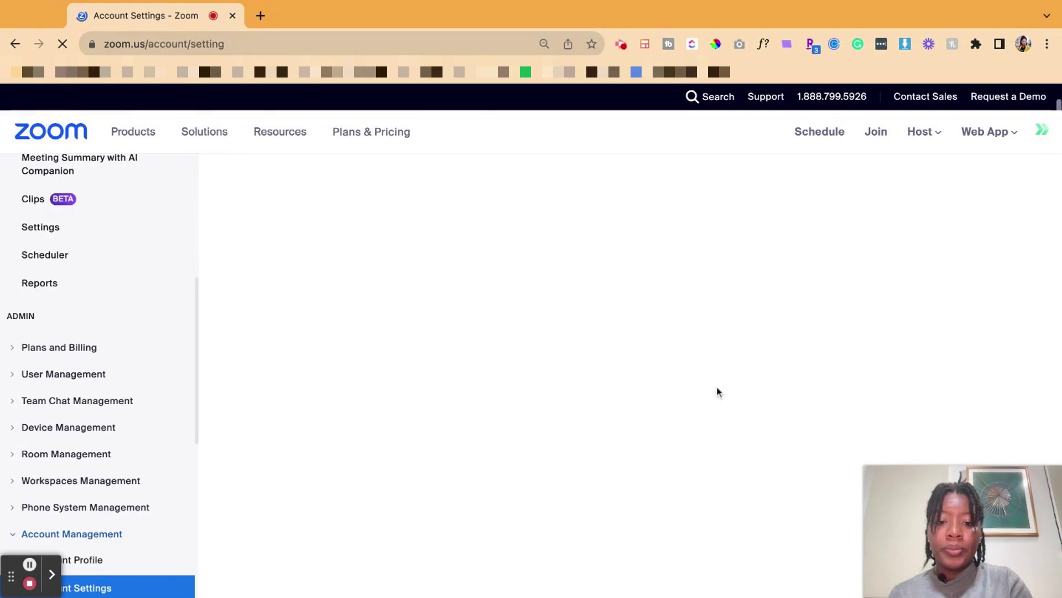
left_click(435, 262)
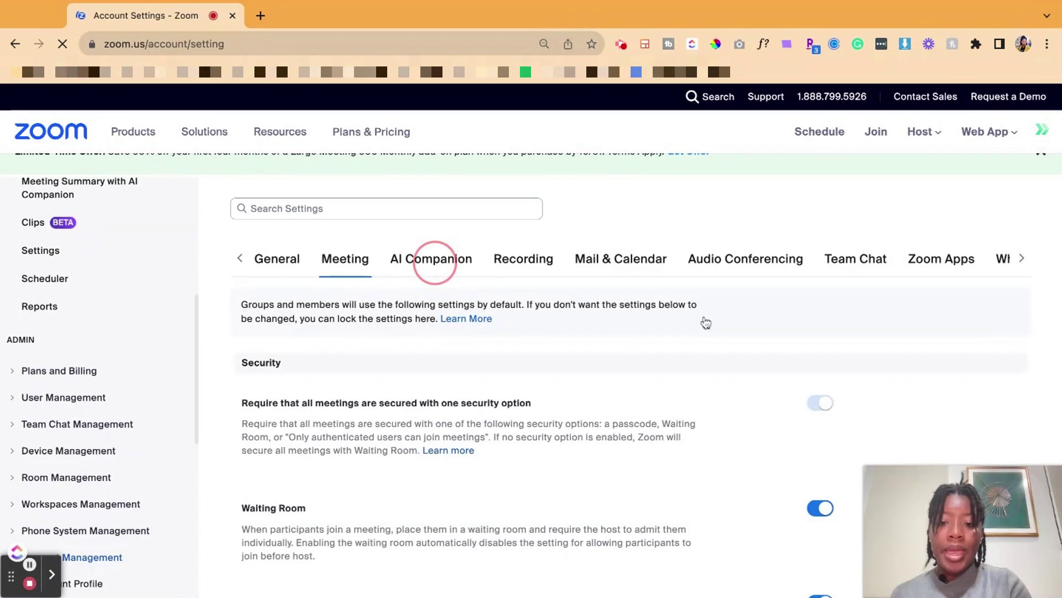
scroll(707, 349, "down", 3)
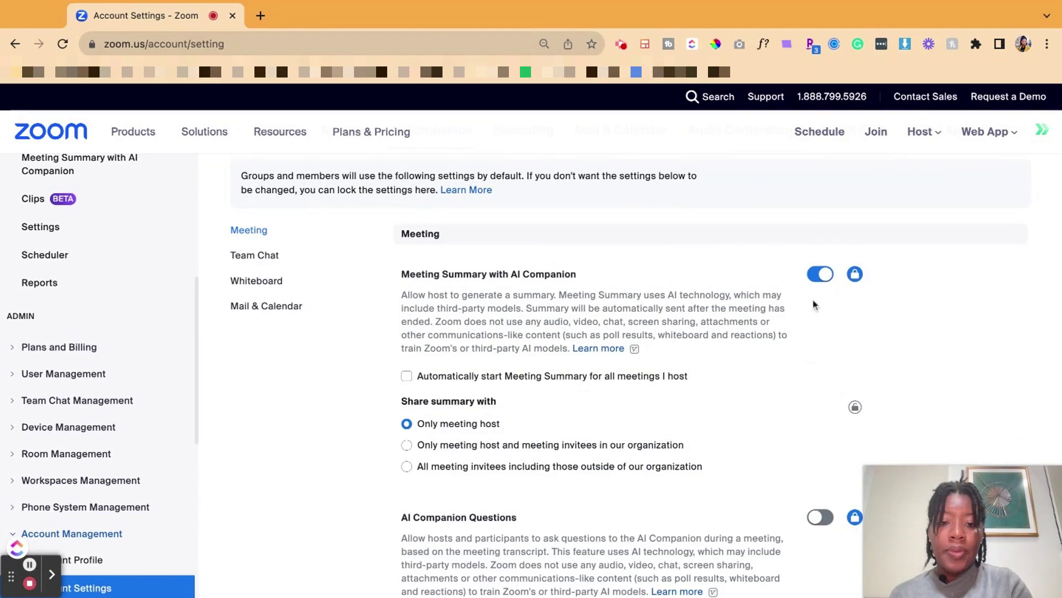
left_click(855, 275)
left_click(628, 380)
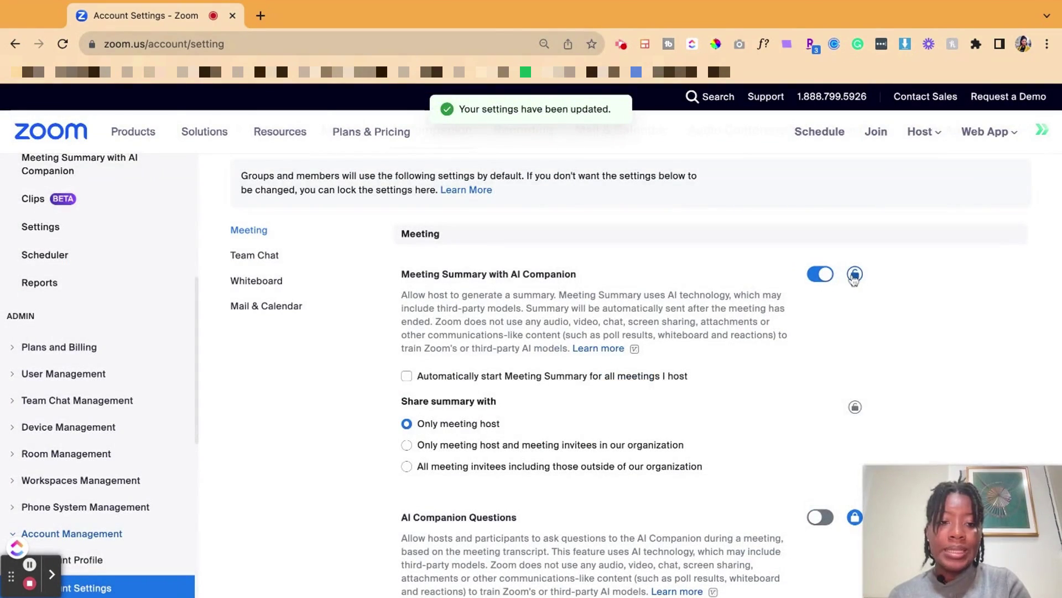
scroll(108, 416, "up", 2)
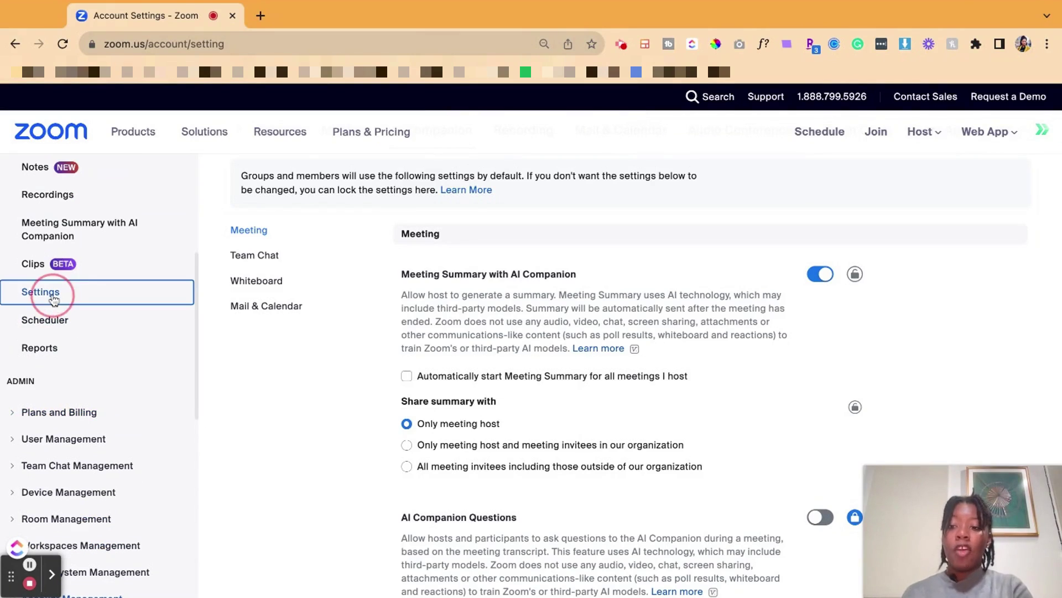
View personal Settings' AI Companion tab showing Meeting Summary enabled and no longer admin-locked.
left_click(53, 292)
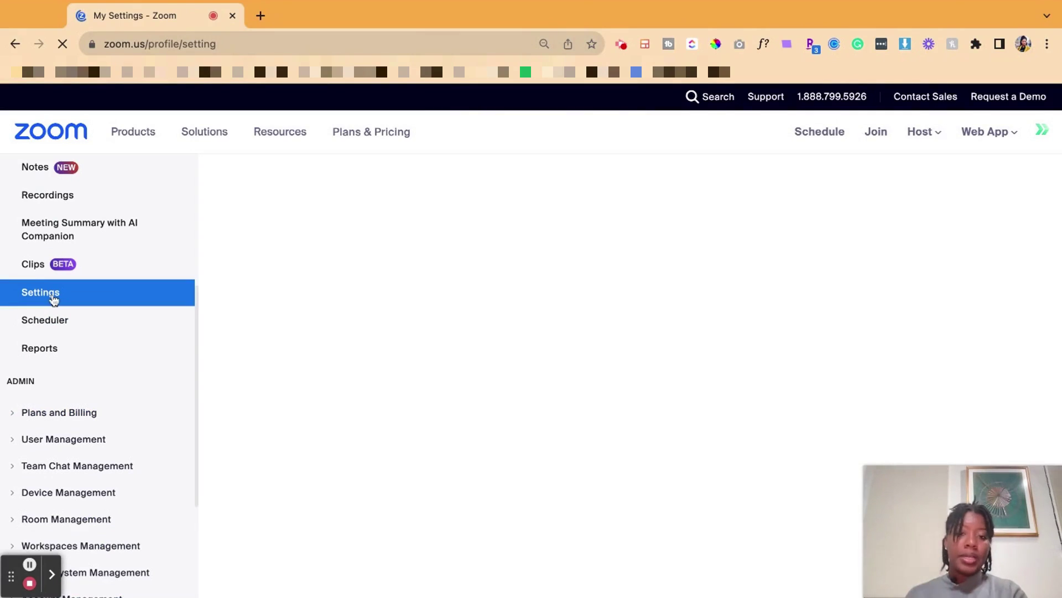
left_click(449, 285)
scroll(756, 410, "down", 2)
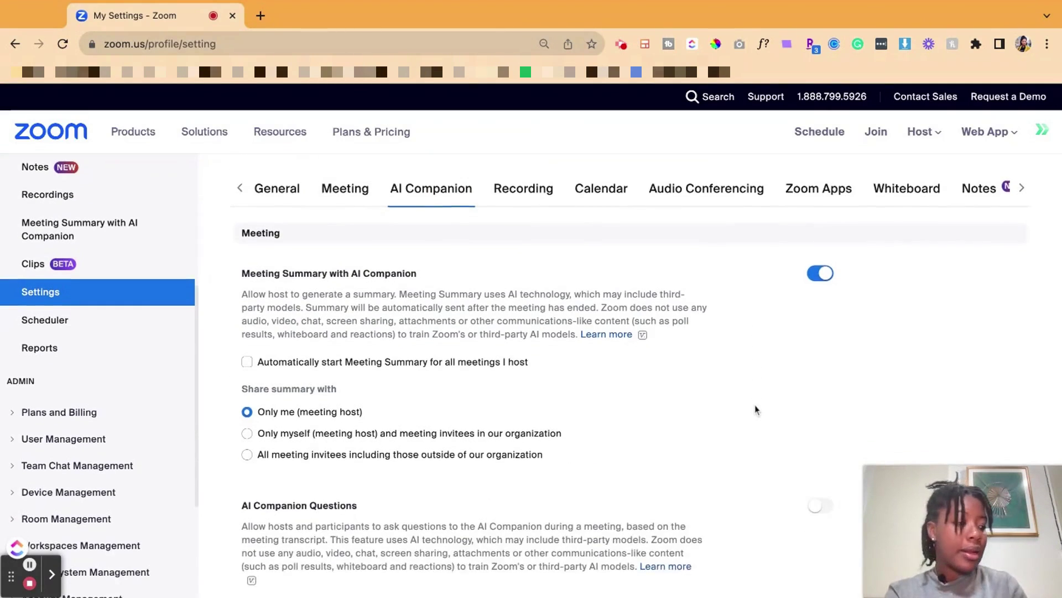
scroll(756, 410, "down", 1)
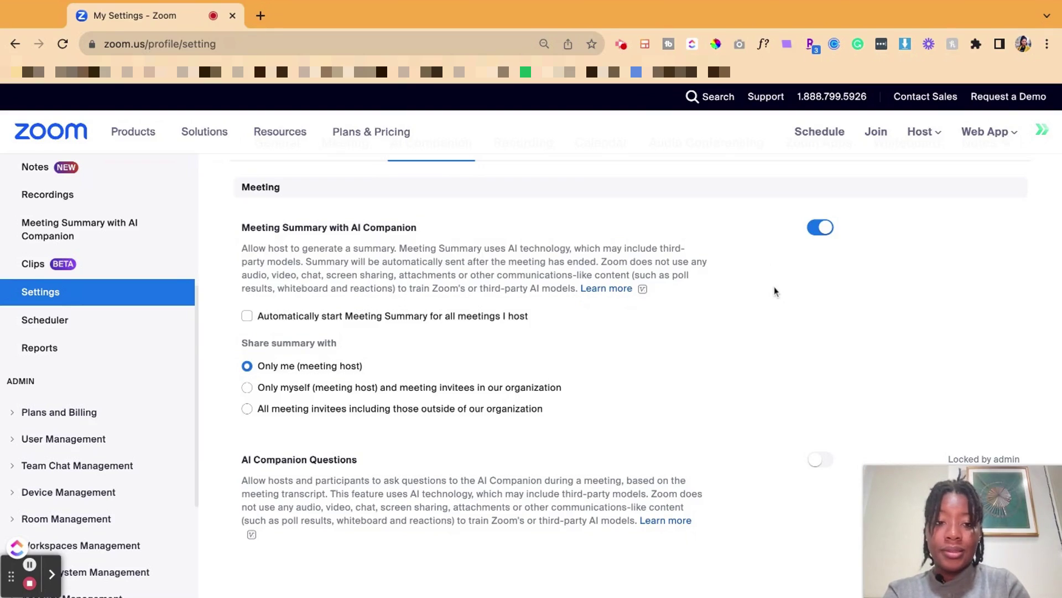